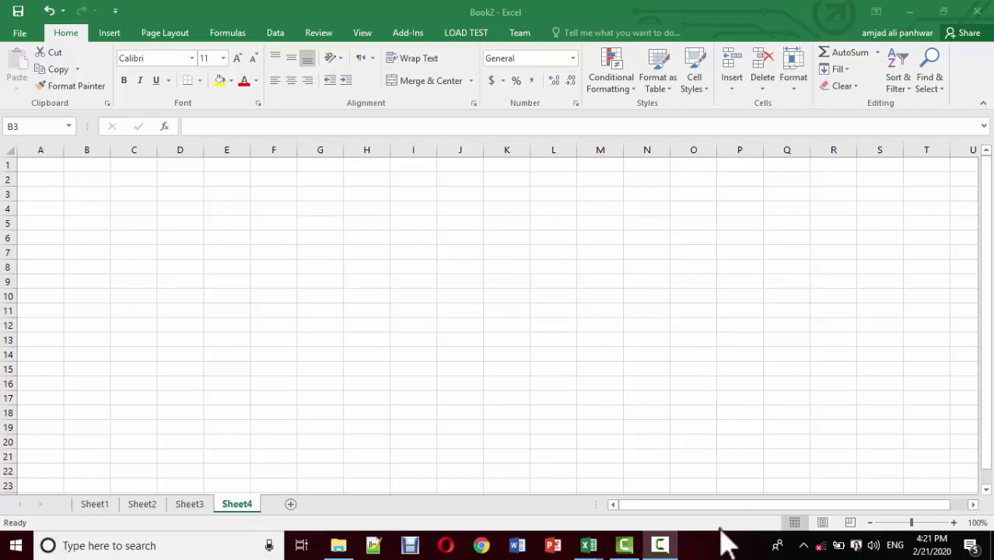
Step: Tick Open in the Customize Quick Access Toolbar list to add it to the toolbar
click(660, 546)
click(943, 463)
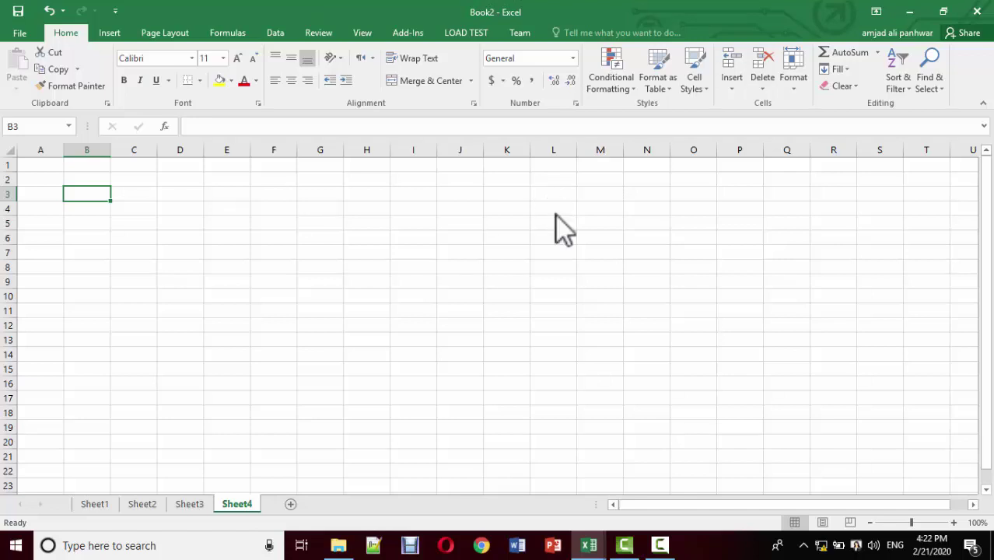
key(super)
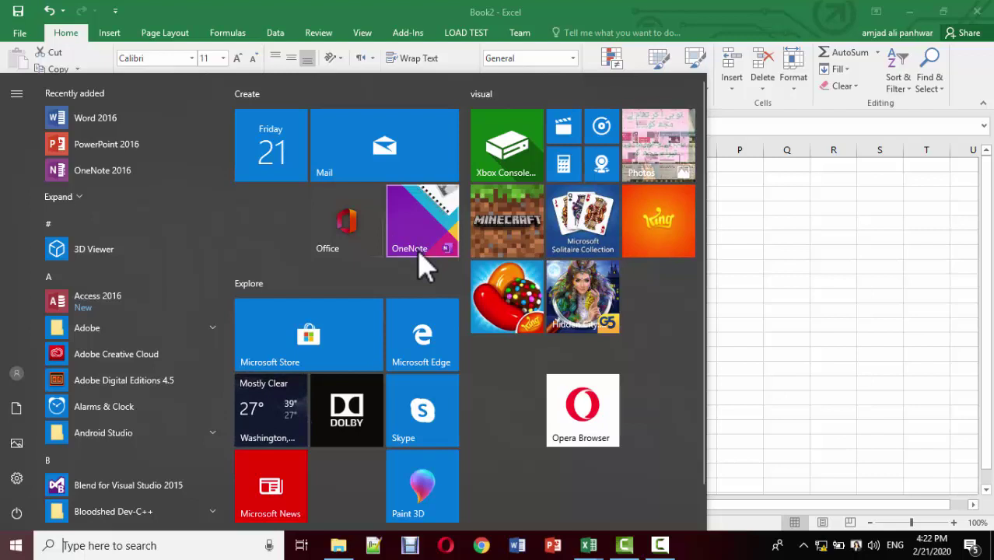
key(Escape)
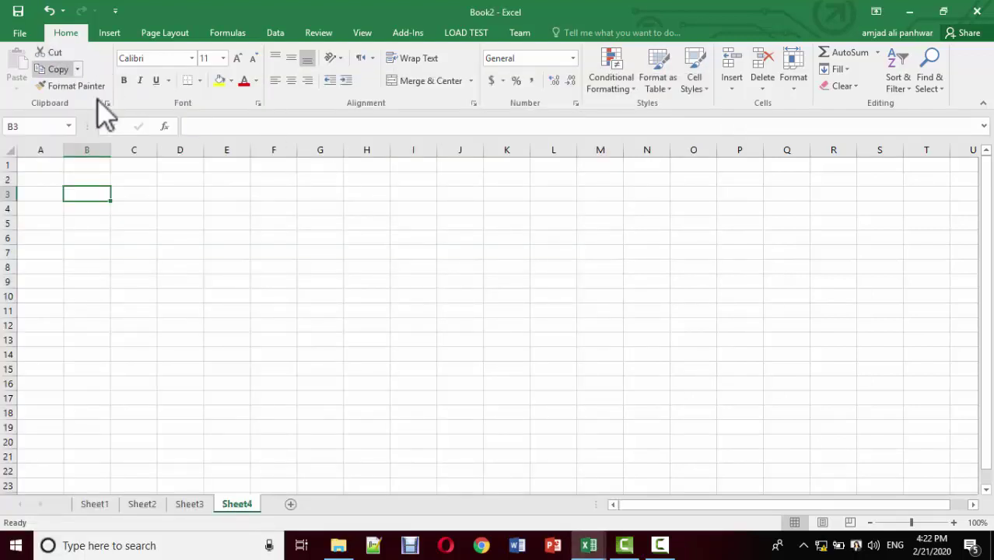
click(115, 11)
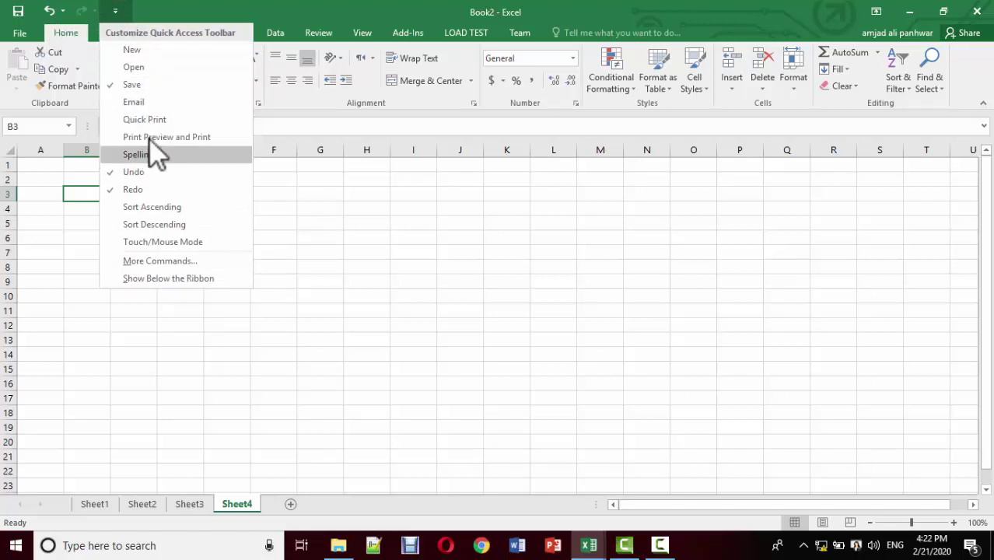
click(625, 545)
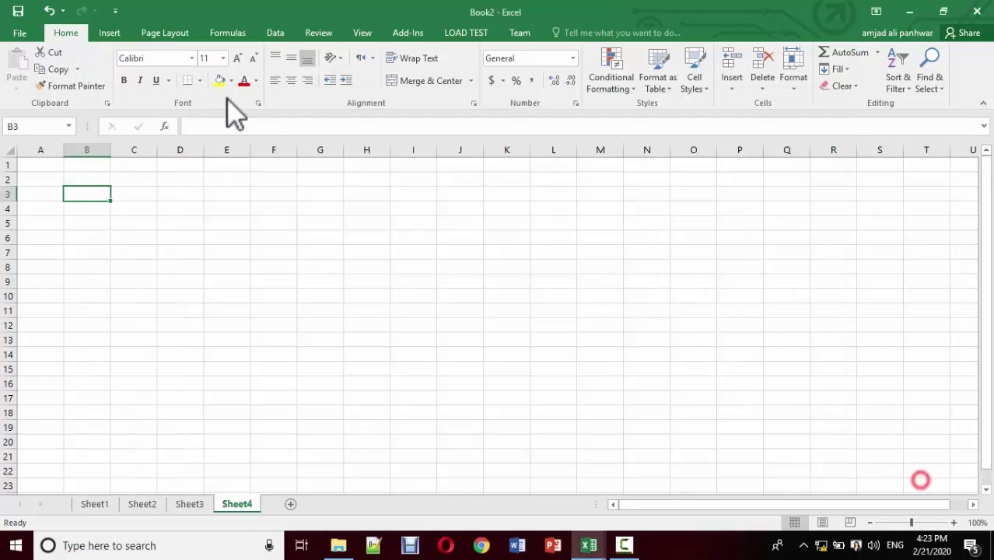
click(115, 12)
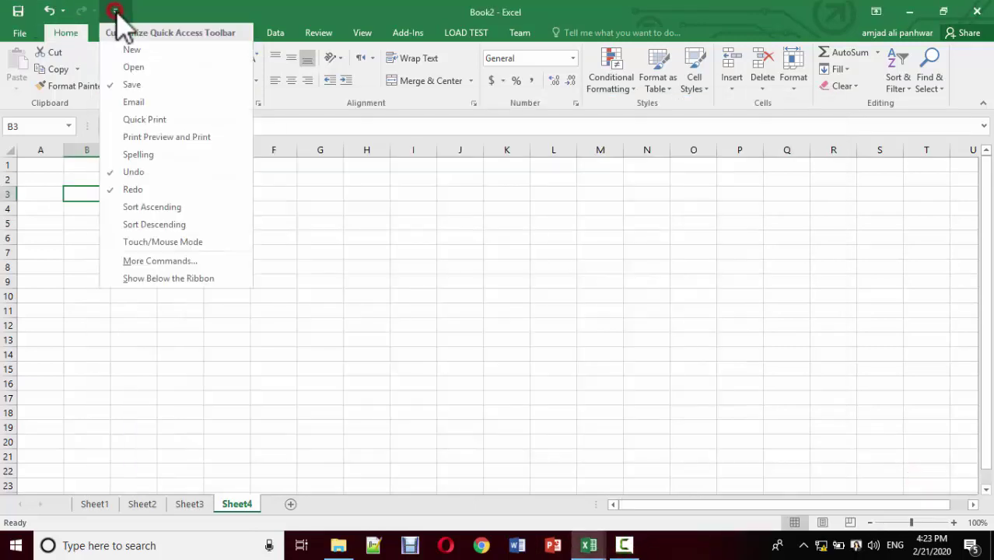
click(130, 69)
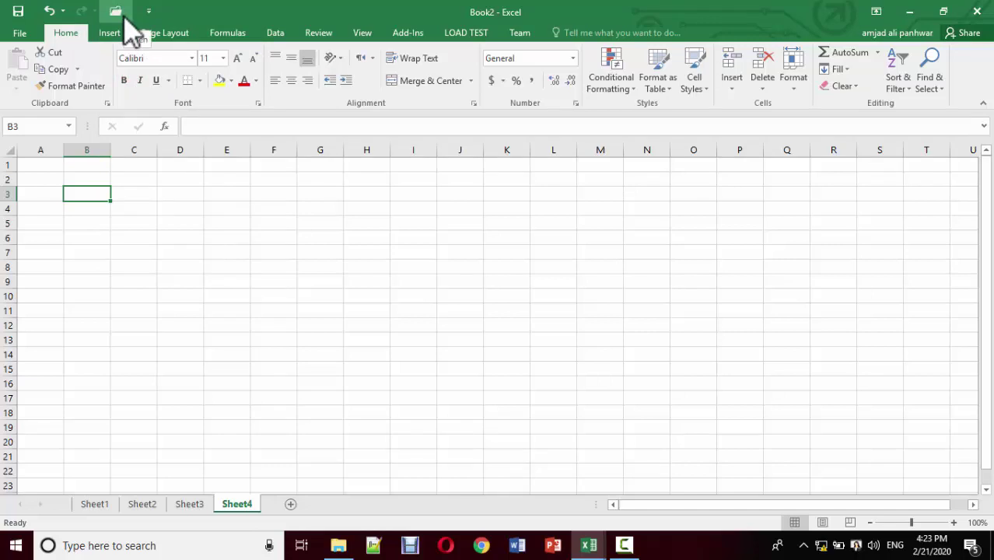
Step: Add Insert Picture to the quick access toolbar through More Commands
click(149, 11)
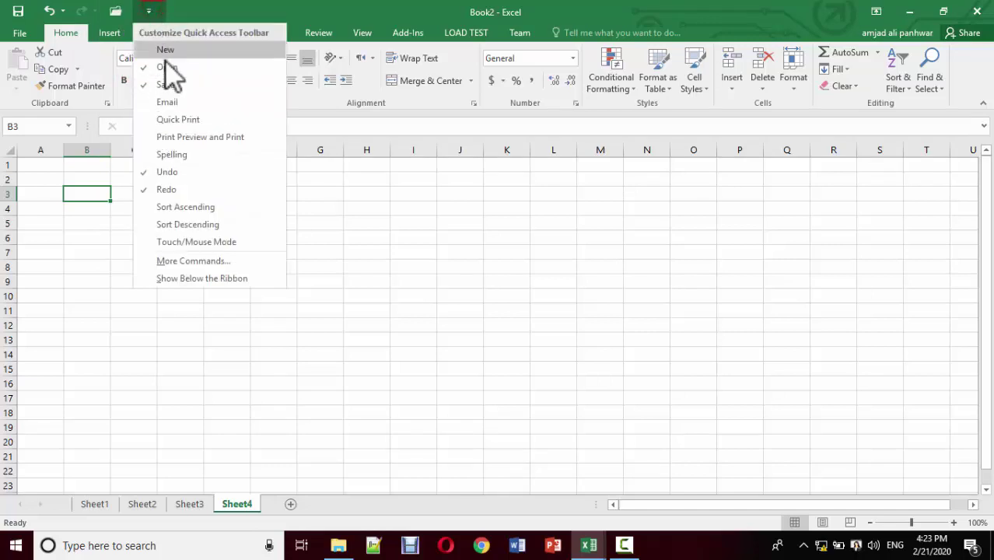
click(183, 262)
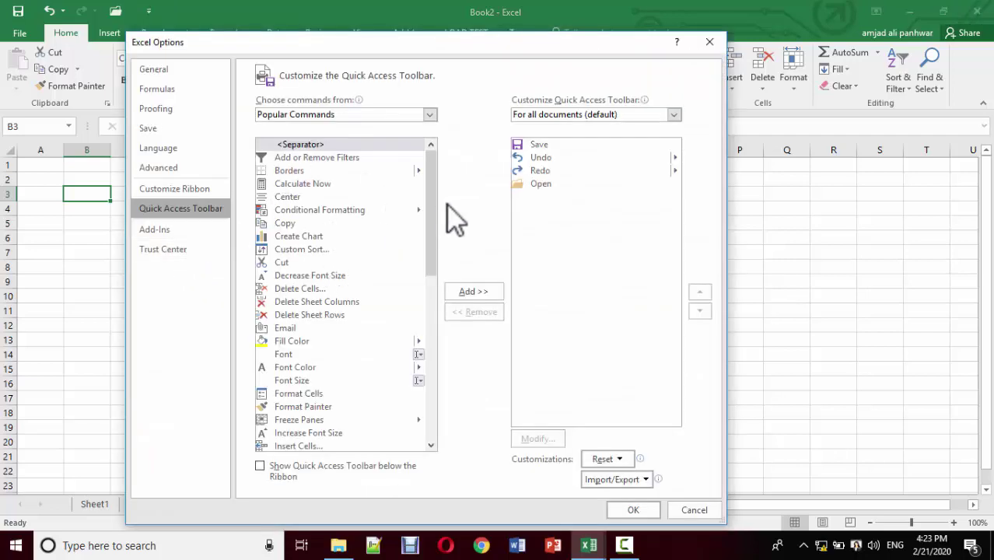
drag(430, 189, 426, 283)
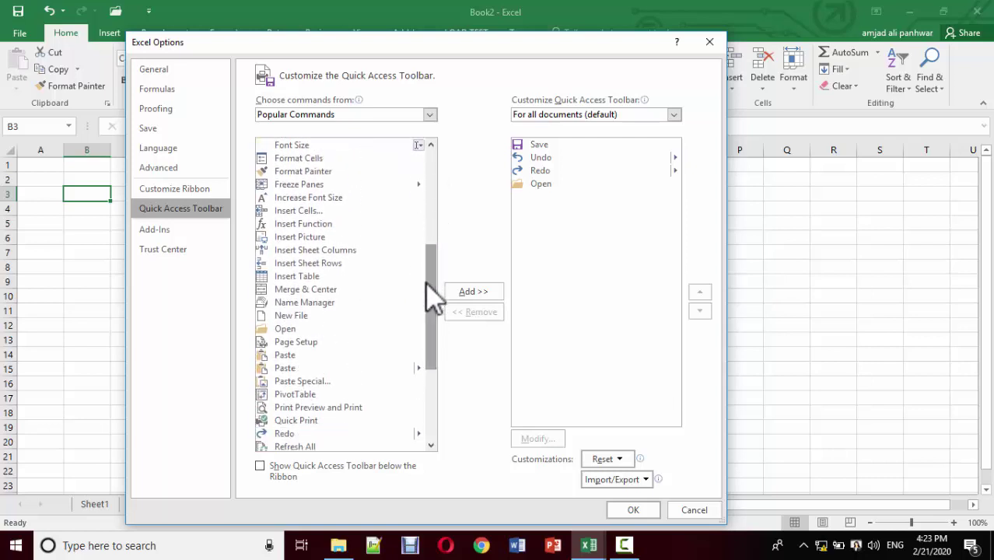
click(299, 237)
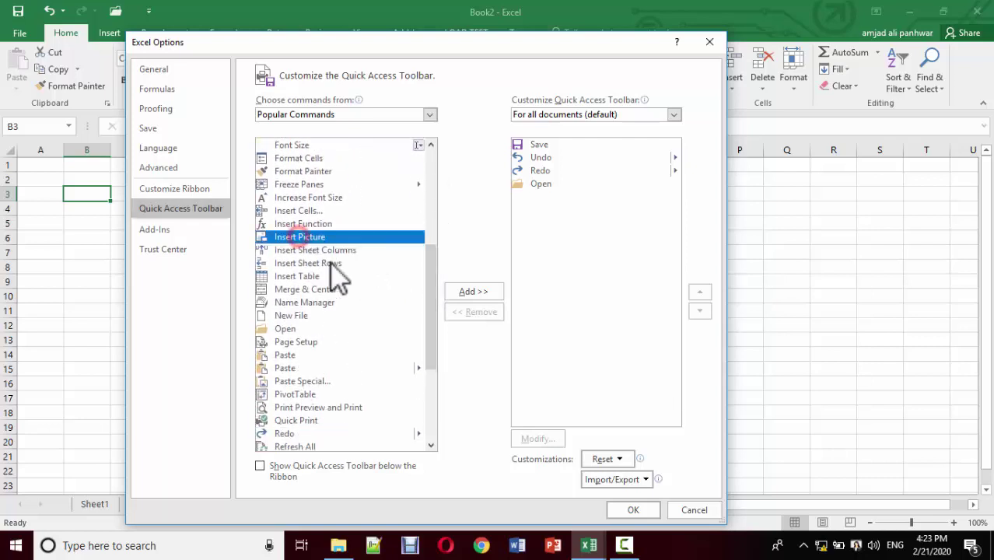
click(480, 291)
click(634, 510)
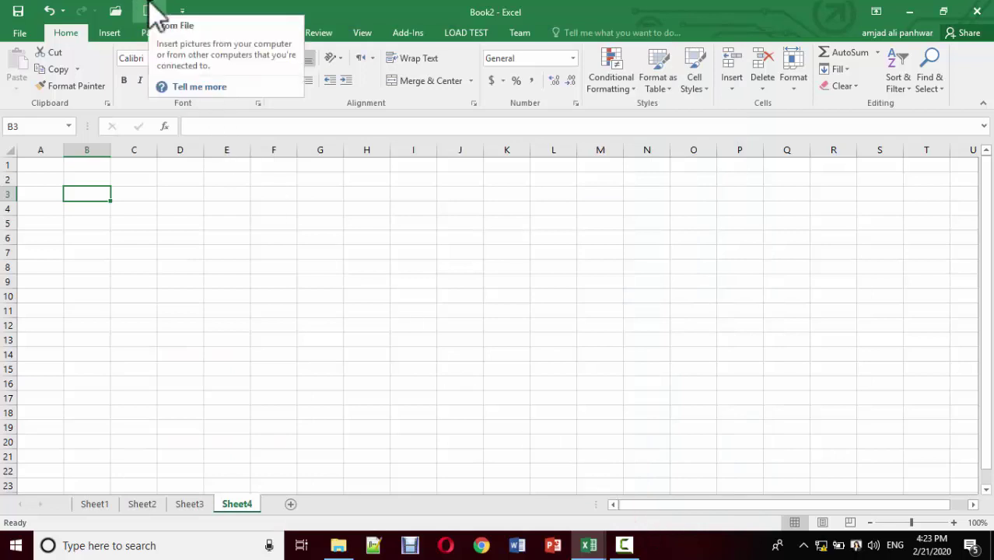
Step: Add Connections from the Data tab to the quick access toolbar, then remove it again
click(359, 35)
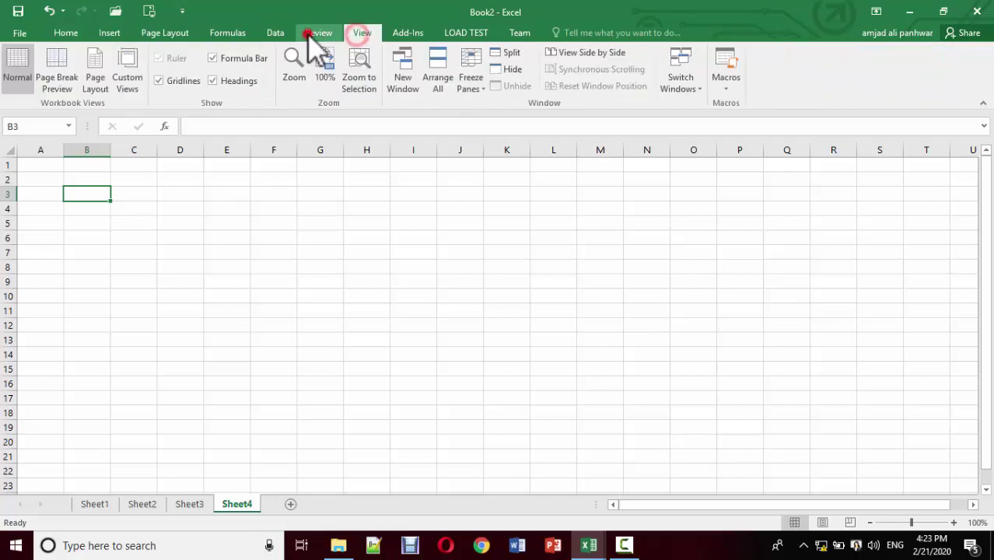
click(309, 35)
click(279, 35)
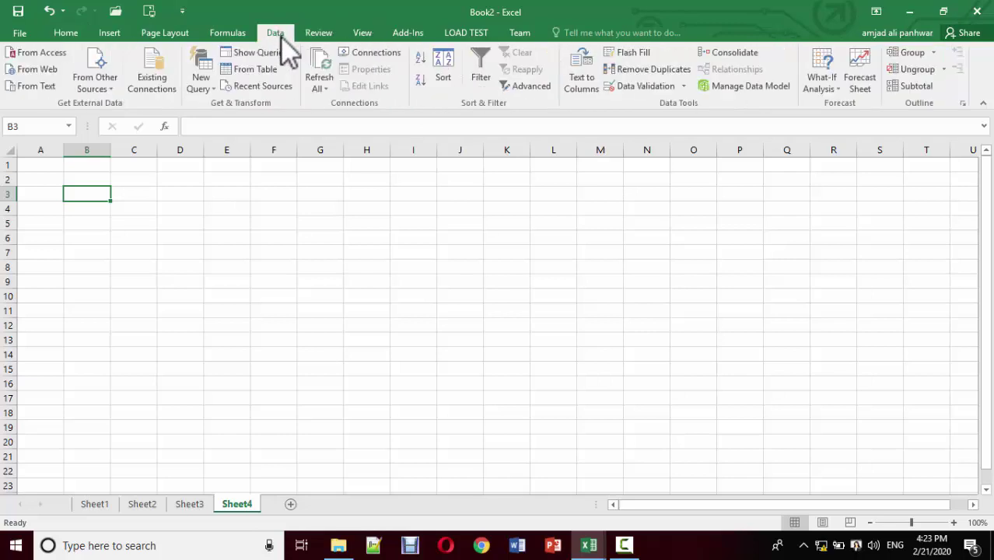
right_click(370, 56)
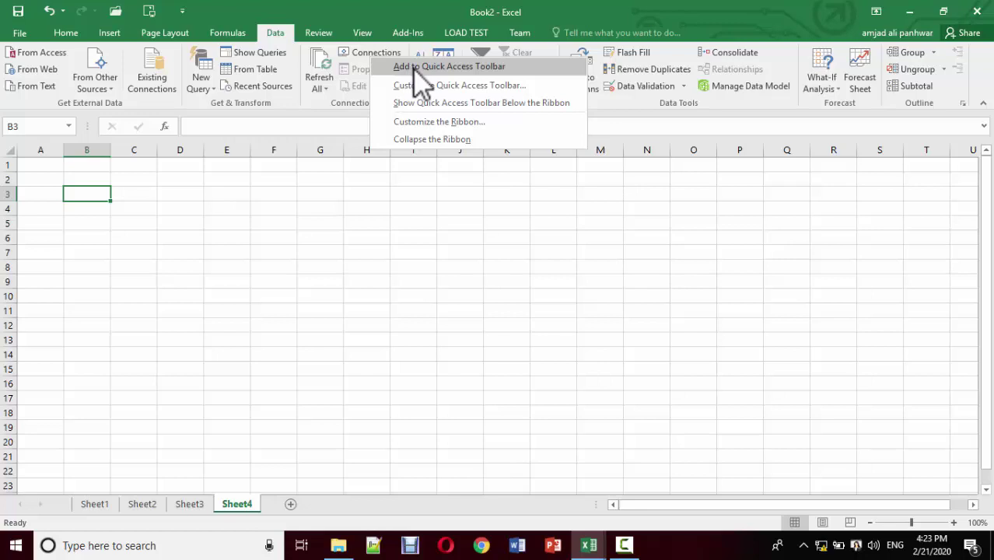
click(413, 67)
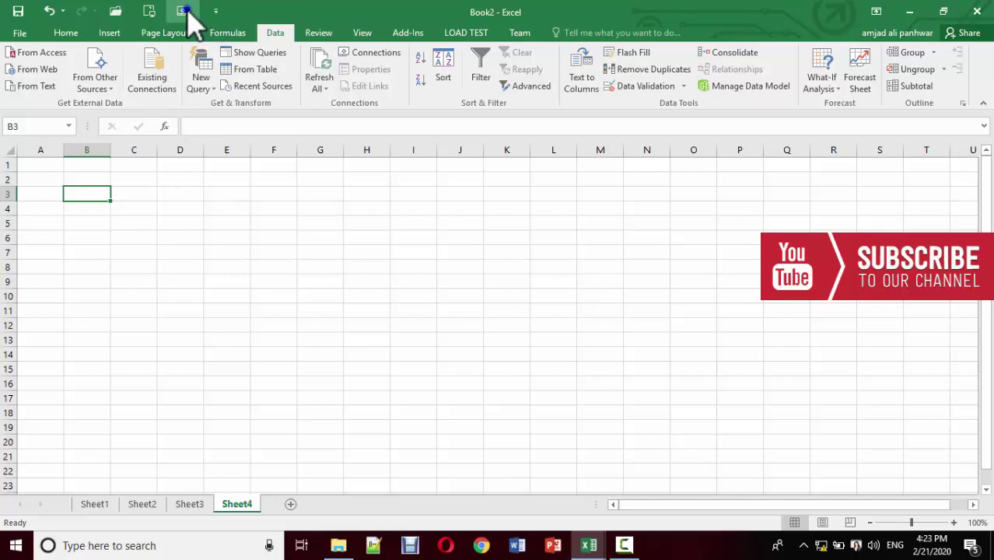
right_click(185, 13)
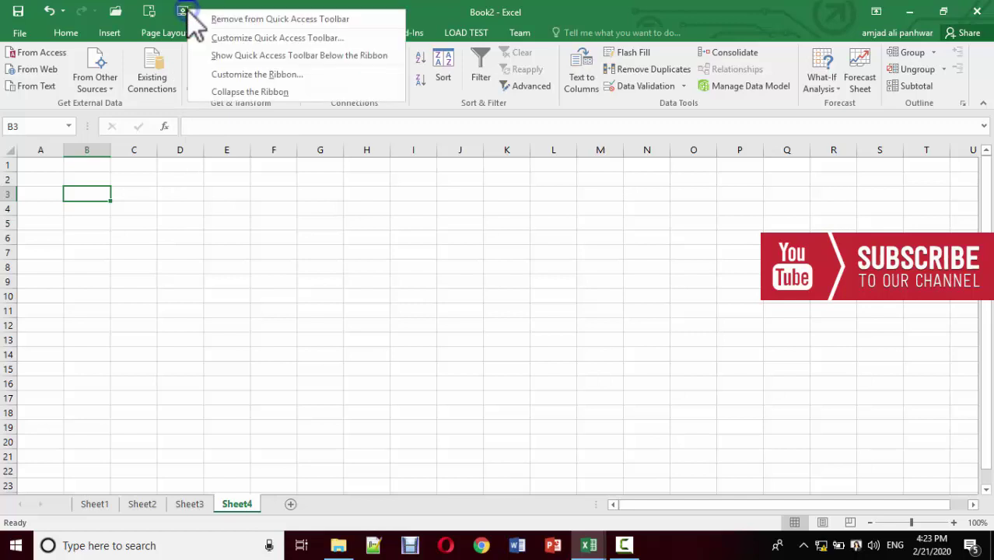
click(248, 21)
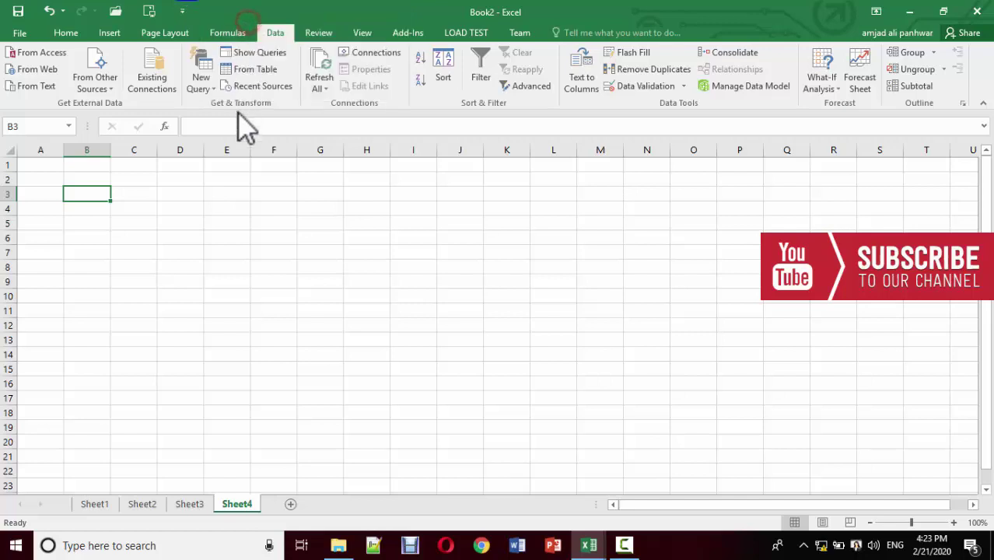
Step: Browse the Home, Insert and Page Layout tabs, then collapse, re-pin and collapse the ribbon
click(59, 34)
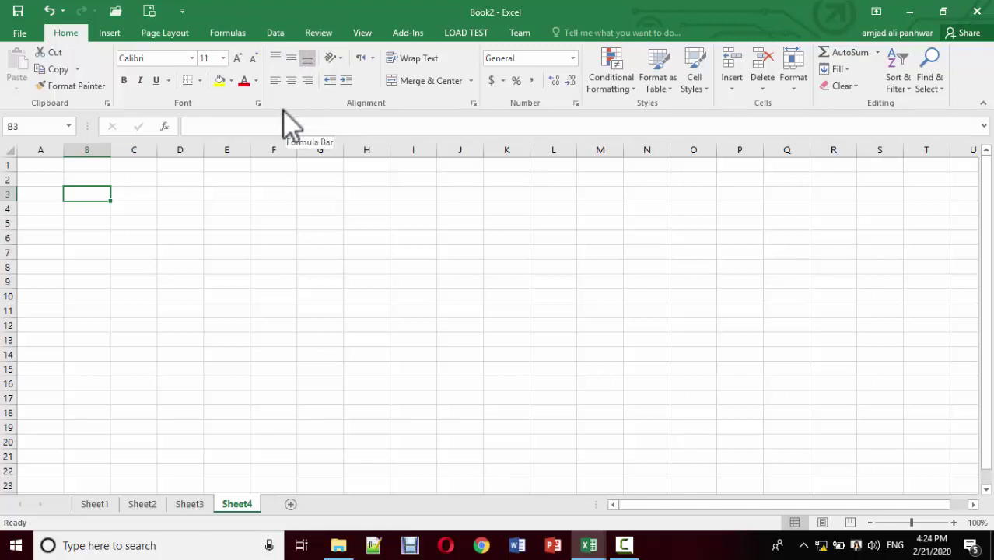
click(110, 32)
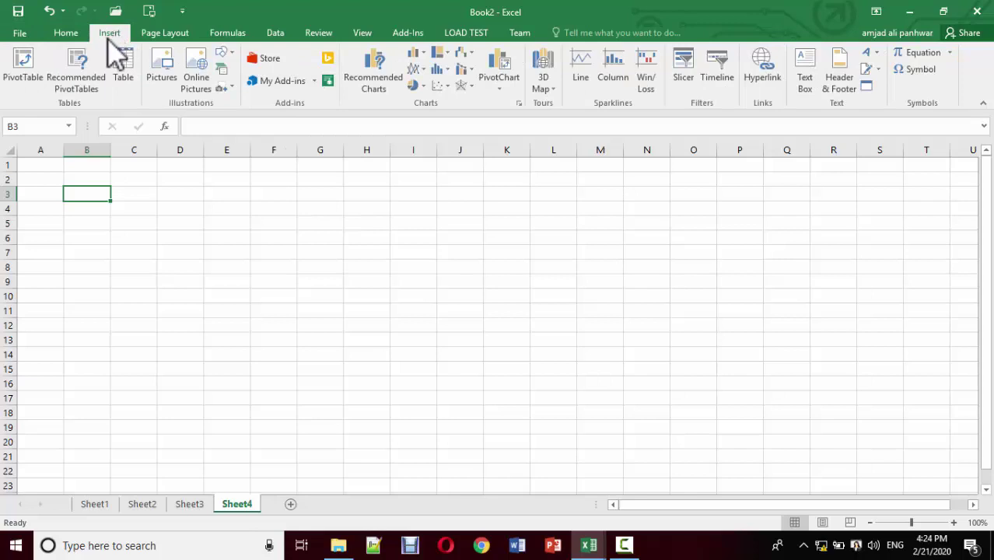
click(64, 34)
click(101, 33)
click(164, 33)
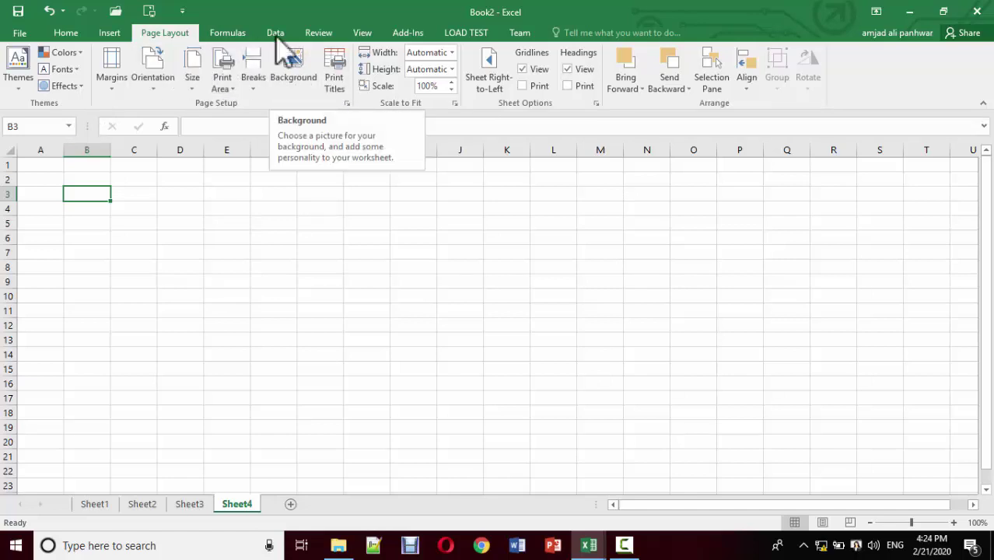
double_click(152, 32)
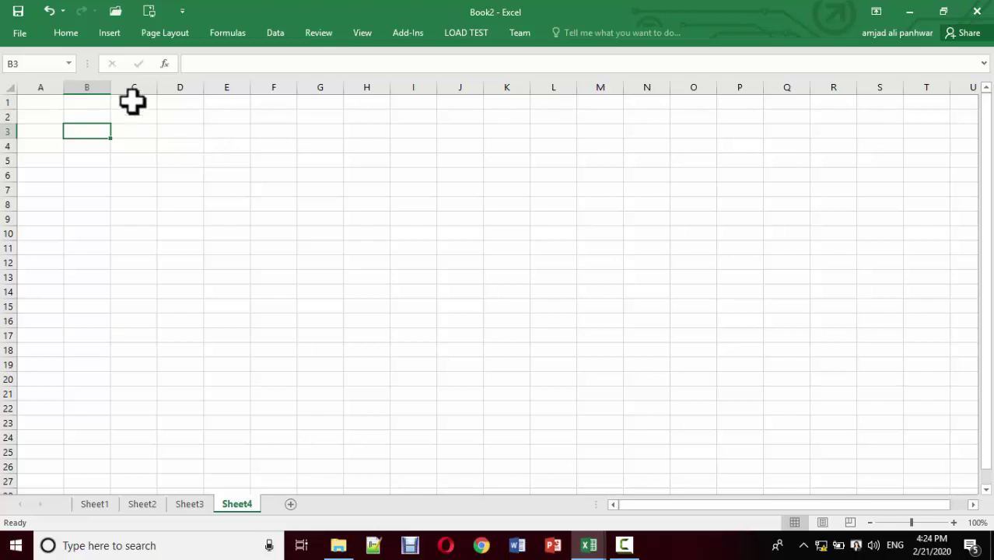
click(158, 33)
click(158, 33)
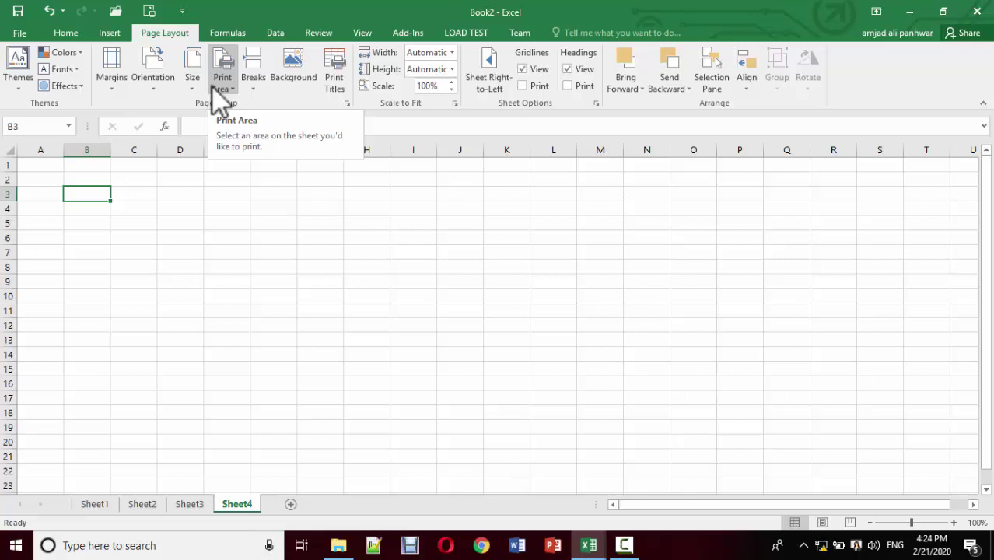
double_click(168, 33)
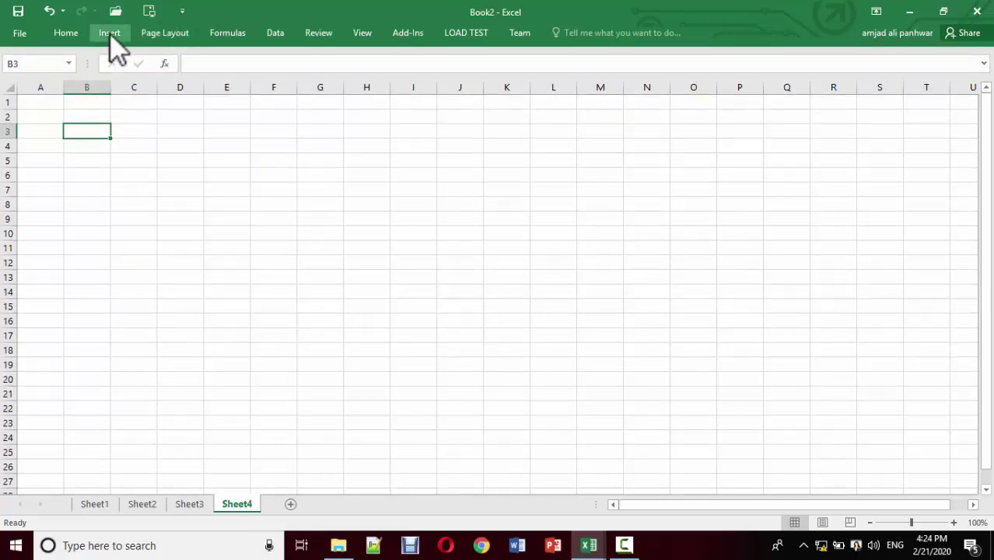
Step: Turn rows 2 to 13 of Sheet4 into a table
click(109, 34)
click(128, 80)
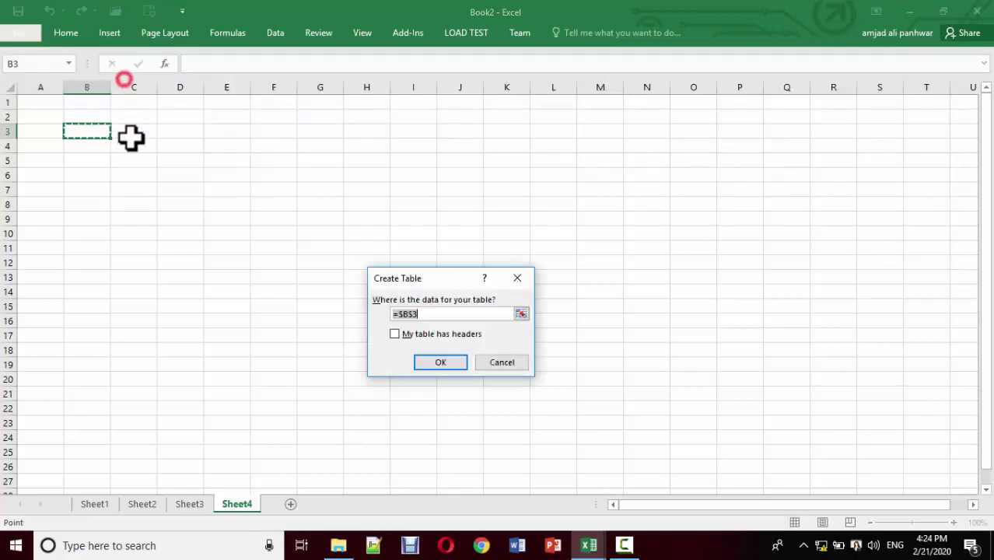
drag(6, 112, 253, 274)
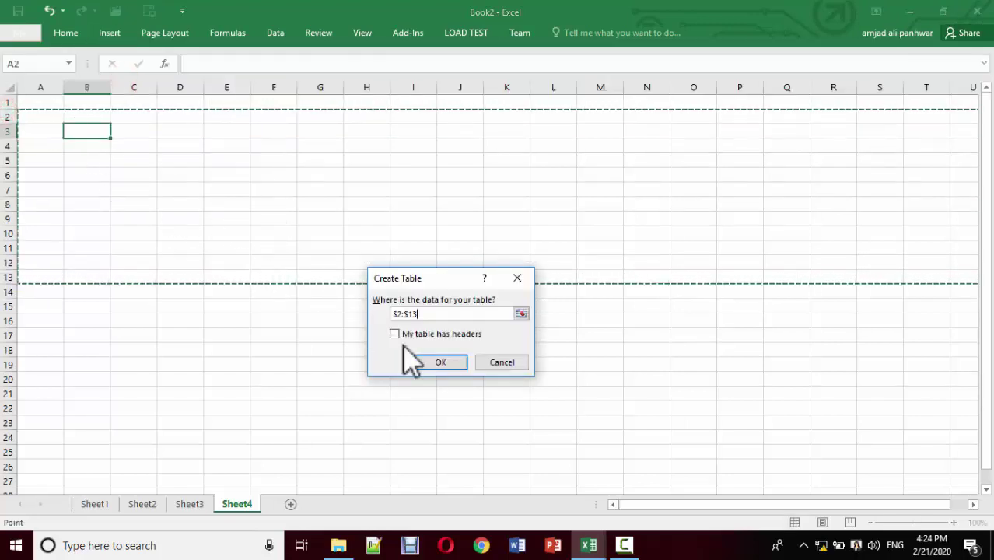
click(431, 358)
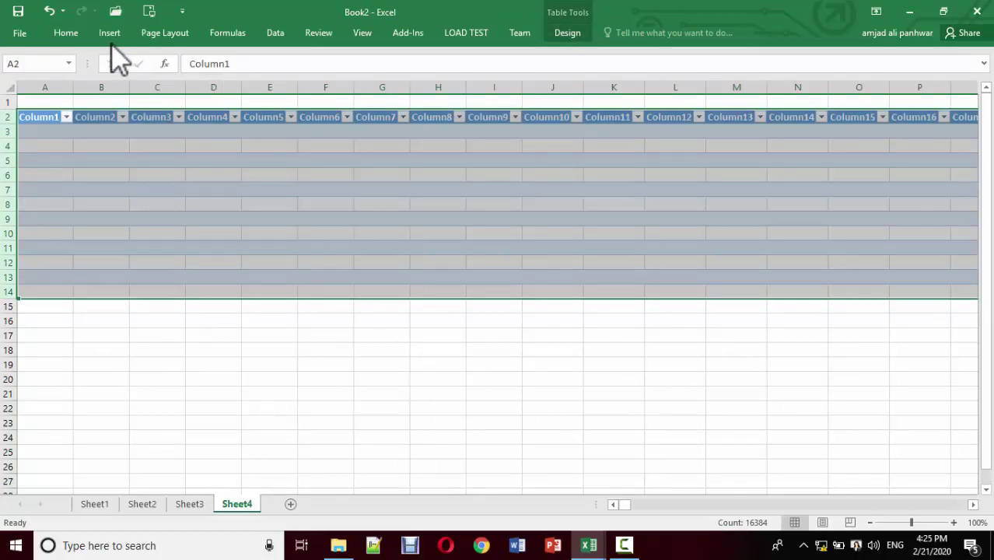
click(204, 381)
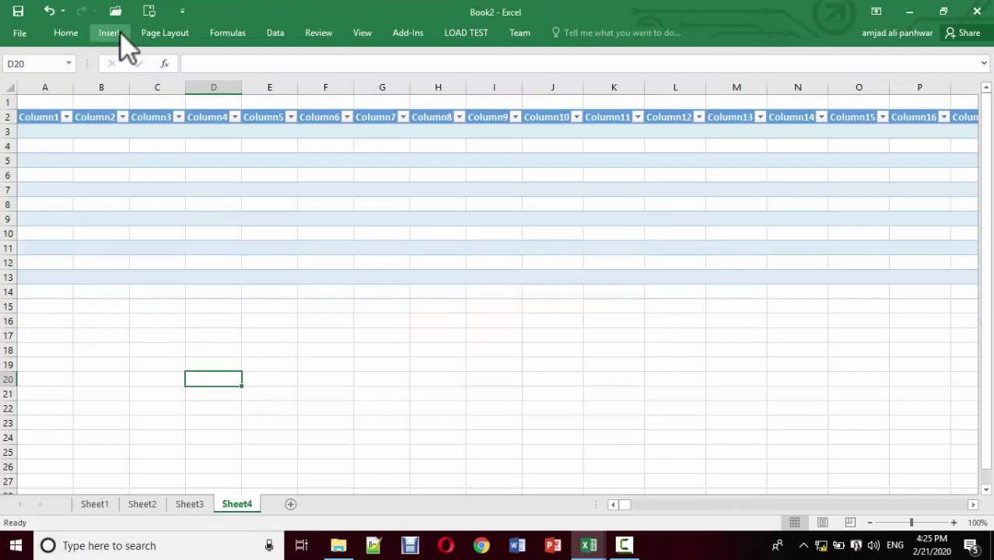
Step: Collapse the ribbon, pin it open again on Page Layout, and select cell F11
click(109, 32)
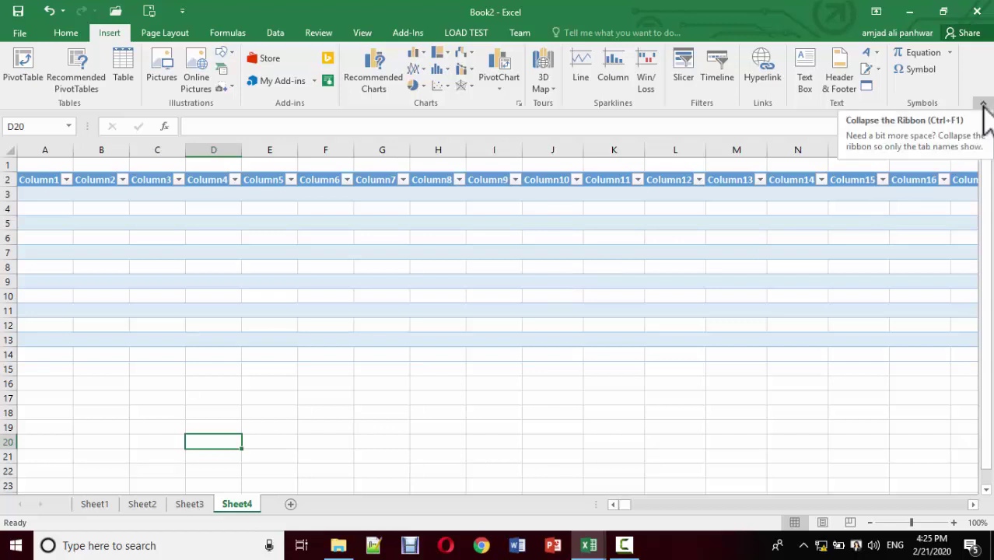
click(983, 105)
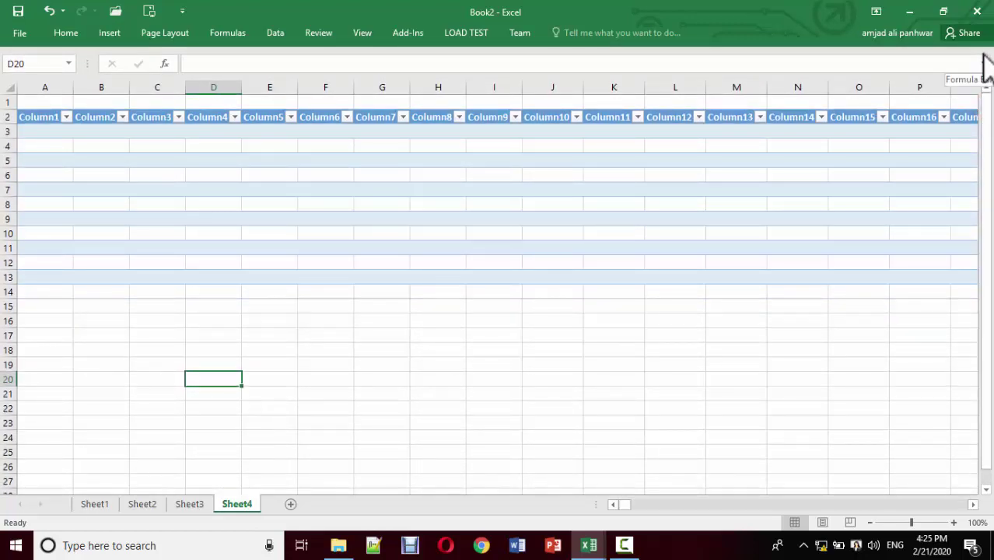
click(168, 34)
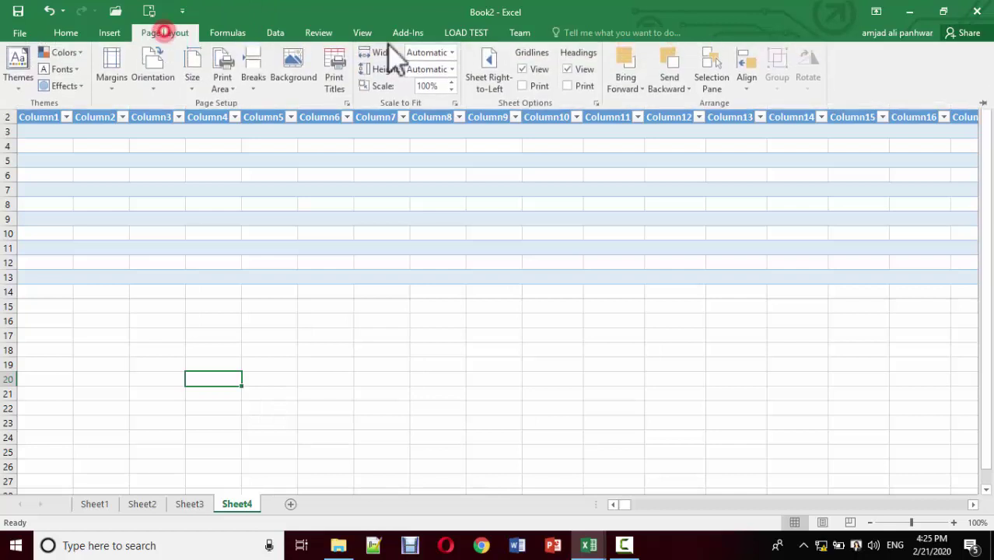
click(983, 102)
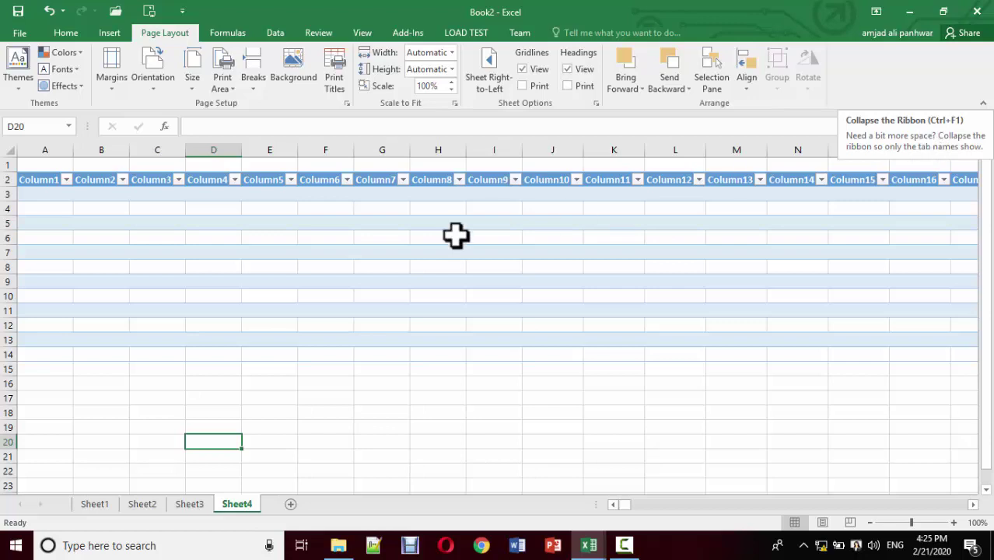
click(311, 315)
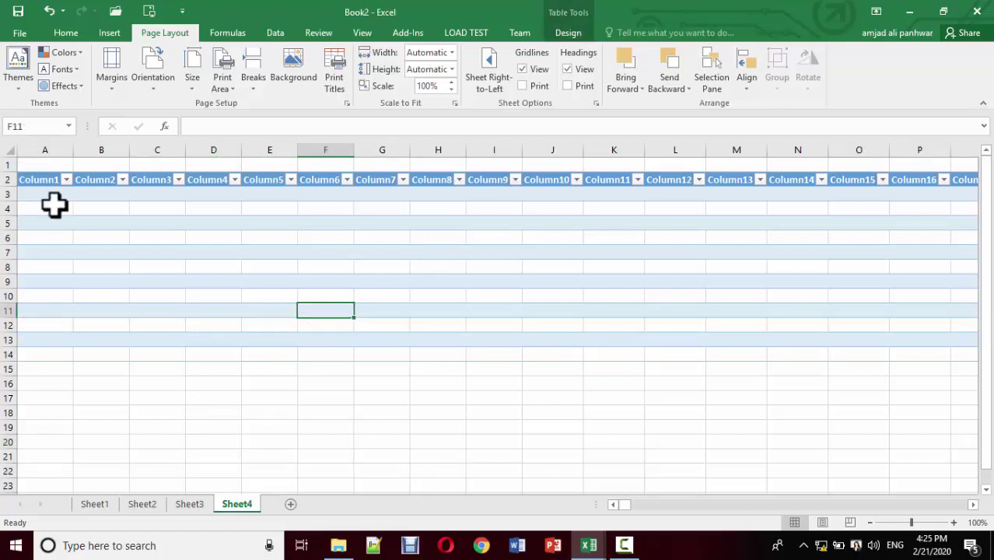
Step: Add a new Sheet5, try cells C3 and C5 in the formula bar, then select A2
click(290, 504)
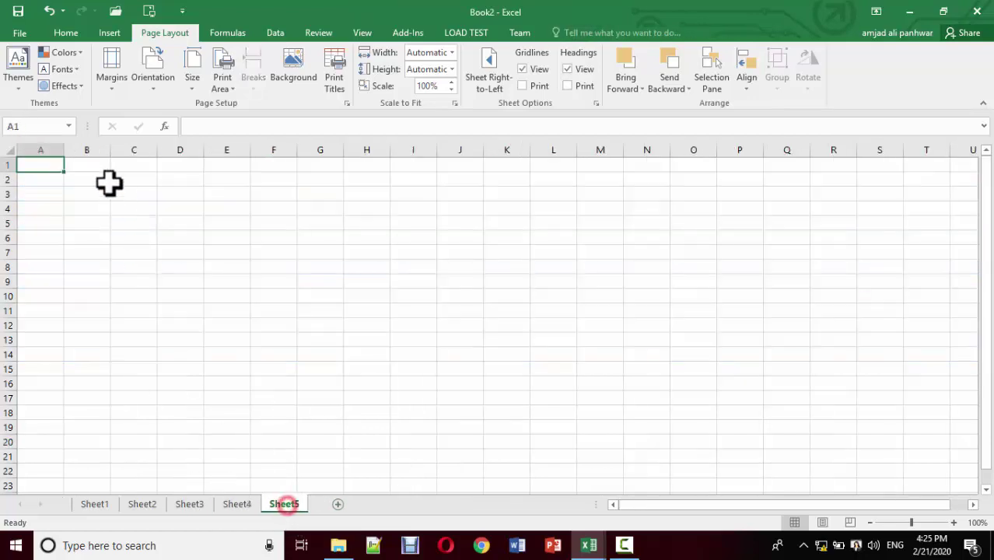
click(31, 126)
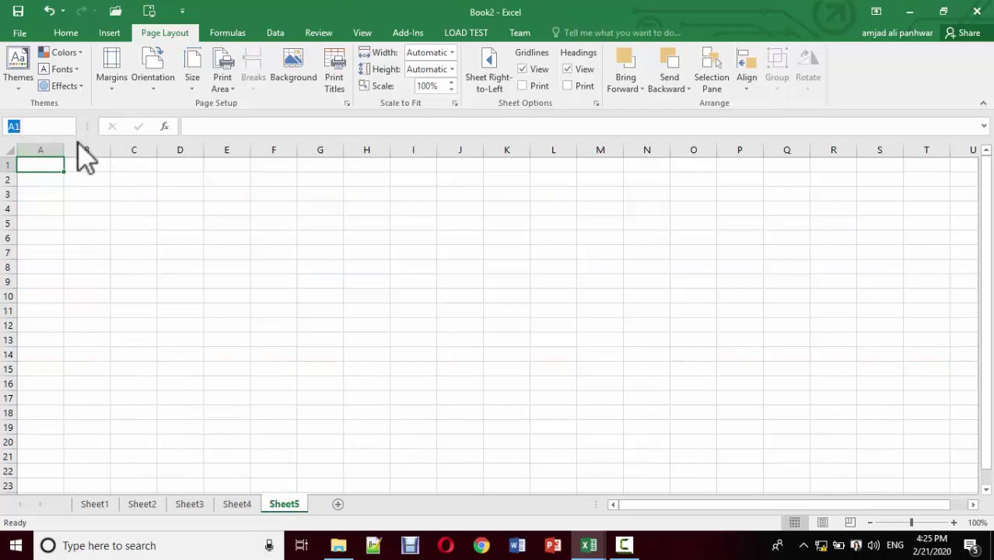
click(113, 193)
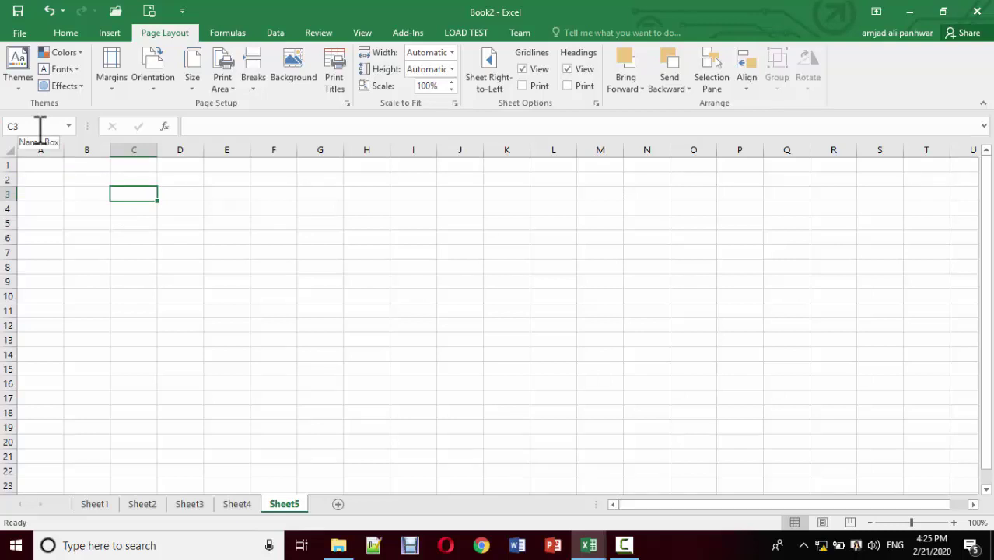
click(206, 127)
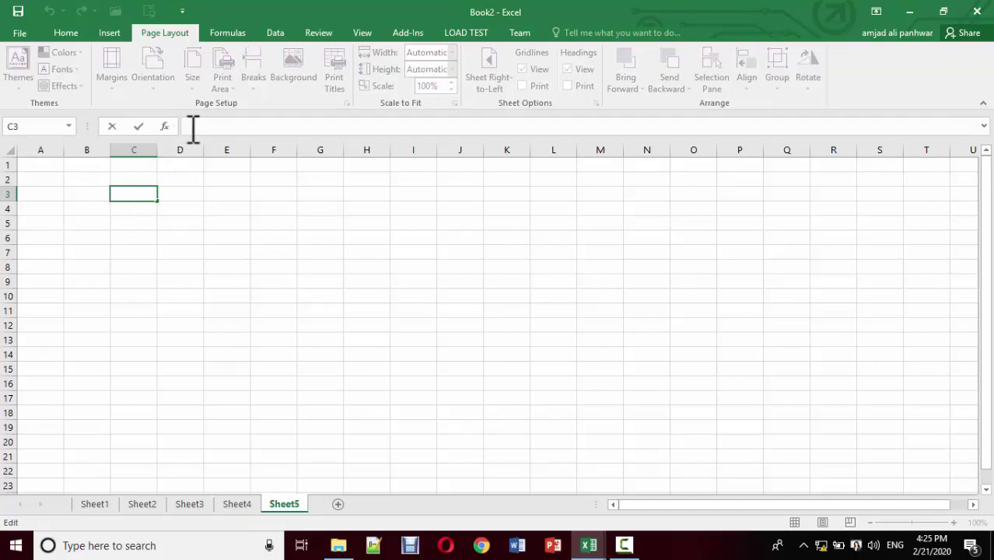
click(143, 224)
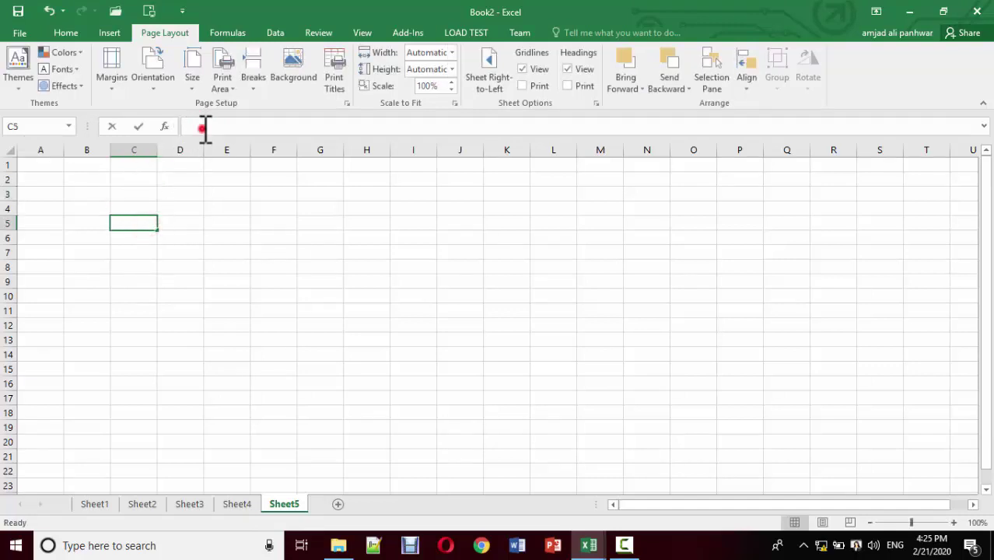
click(201, 127)
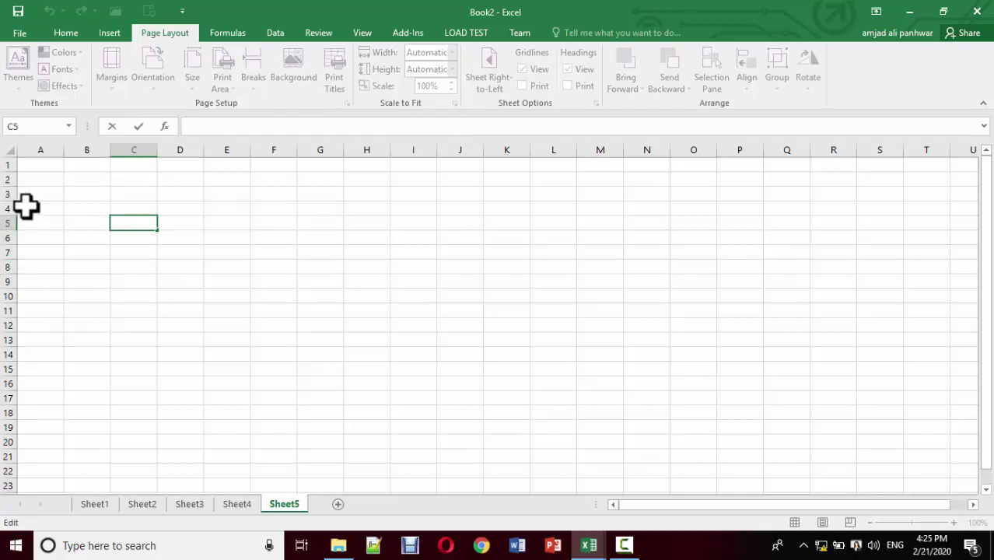
click(33, 184)
Step: Enter 12 in cells A2 and B2
text(12)
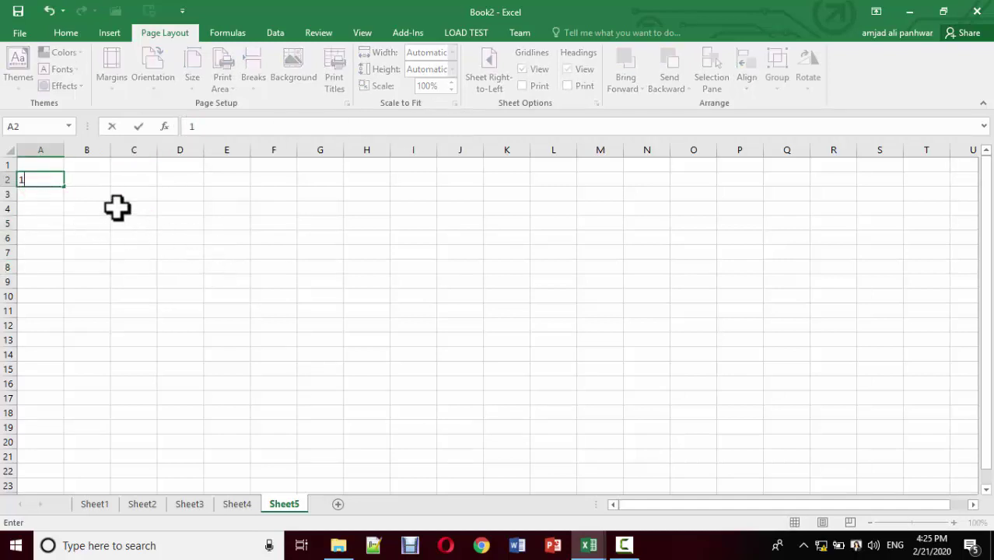
click(82, 185)
text(12)
click(137, 233)
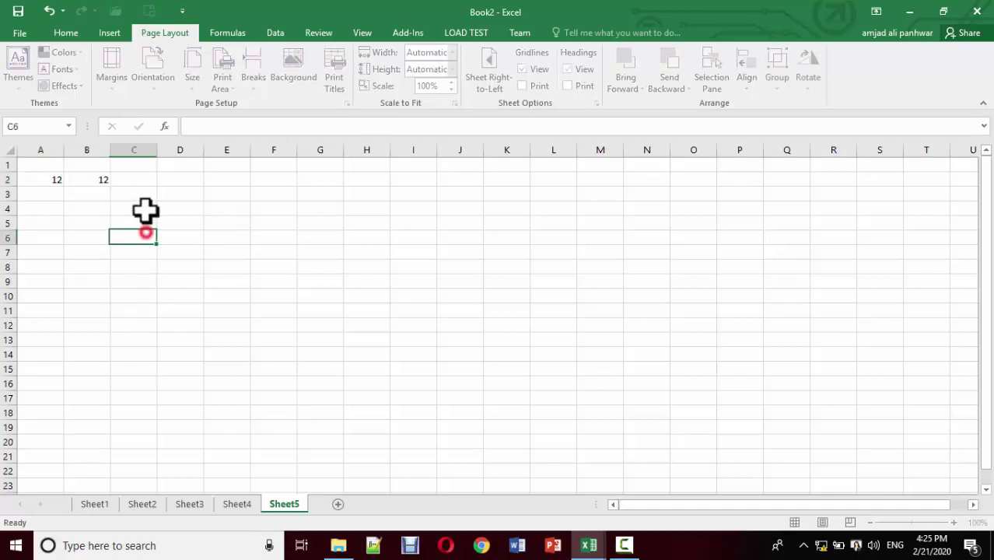
Step: Enter =SUM(A2:B2) in C2 to total the two values
click(129, 182)
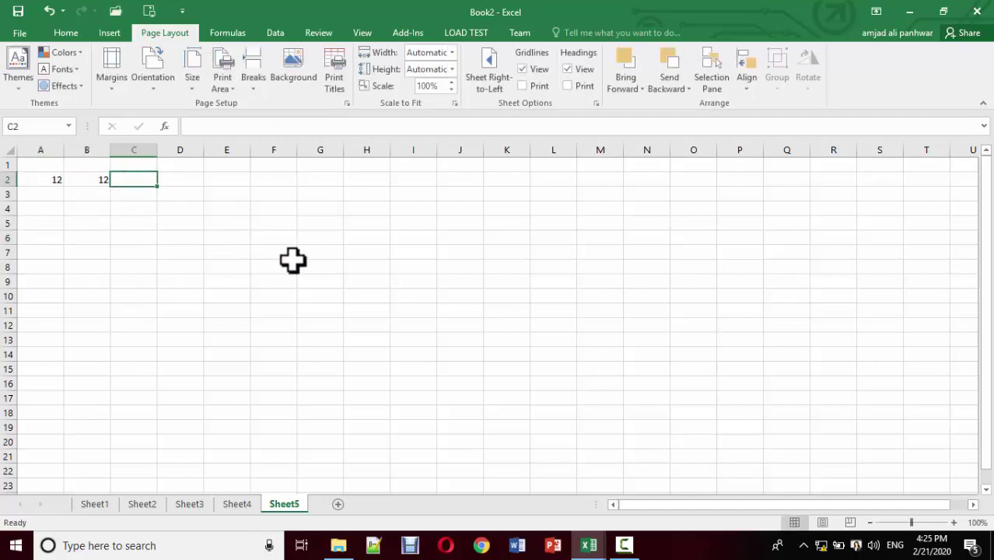
ctrl+scroll(215, 252, up, 4)
ctrl+scroll(215, 257, up, 5)
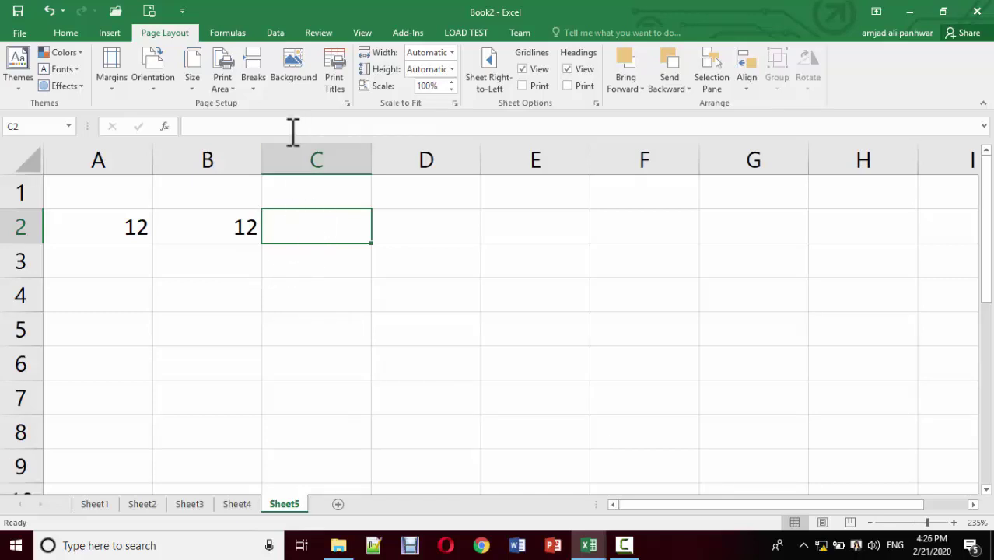
click(288, 128)
text(=)
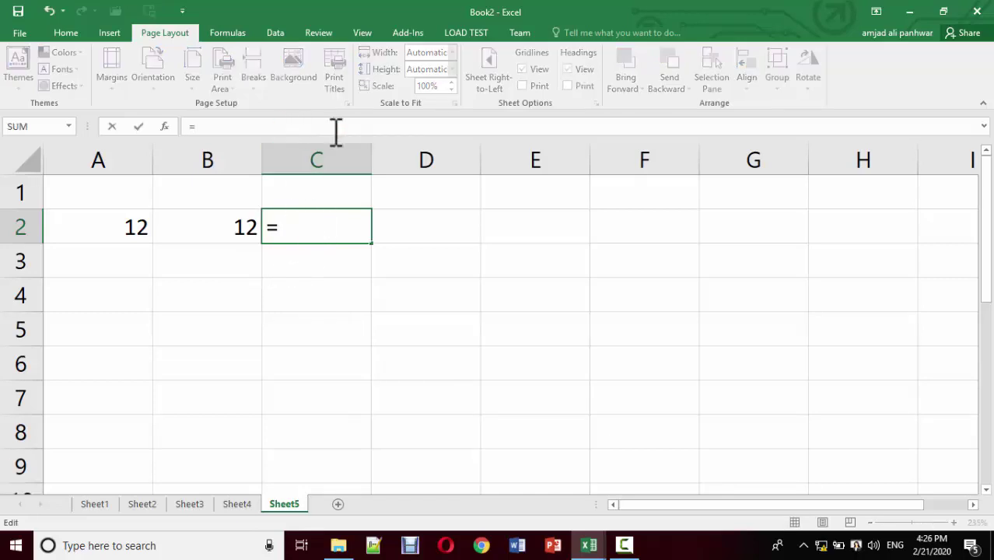
text(SUM()
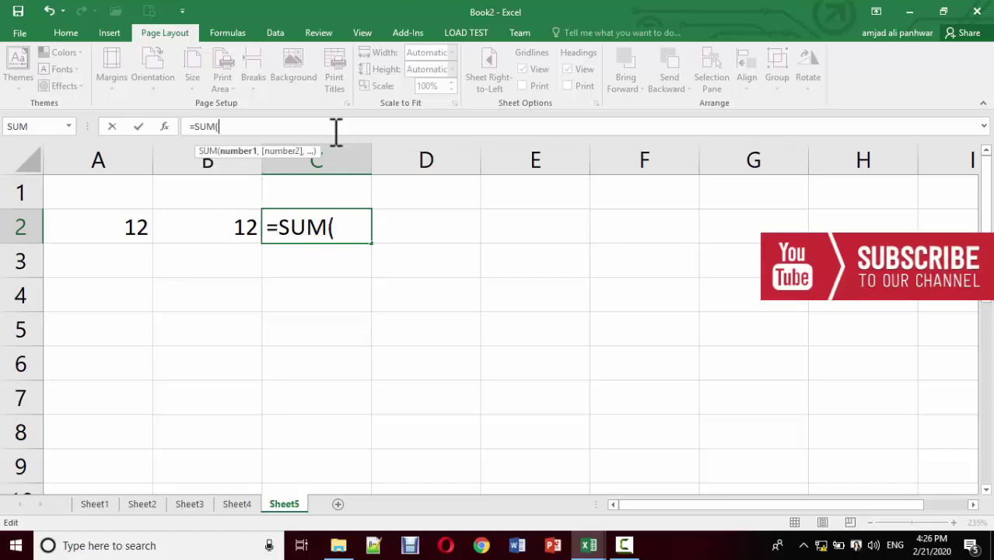
drag(127, 228, 193, 227)
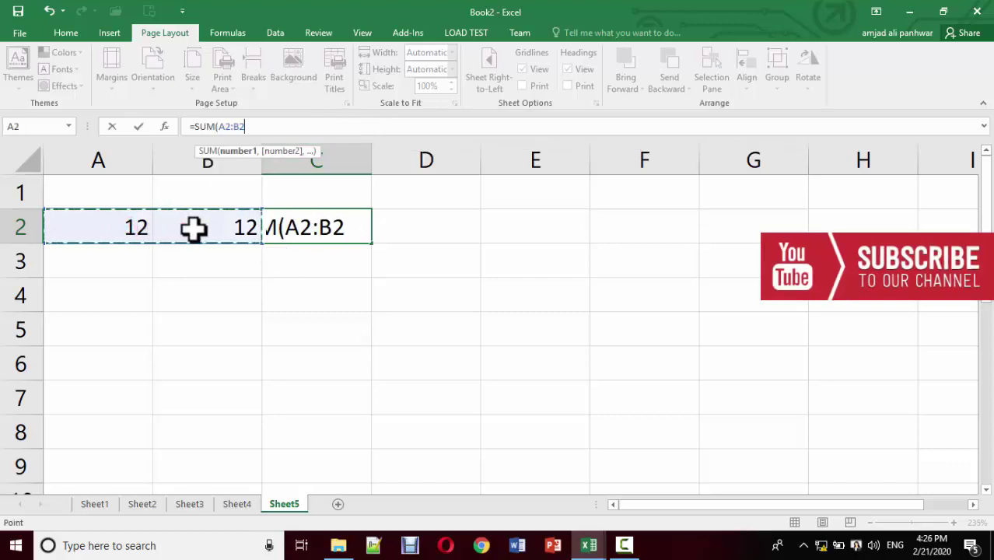
text())
key(Return)
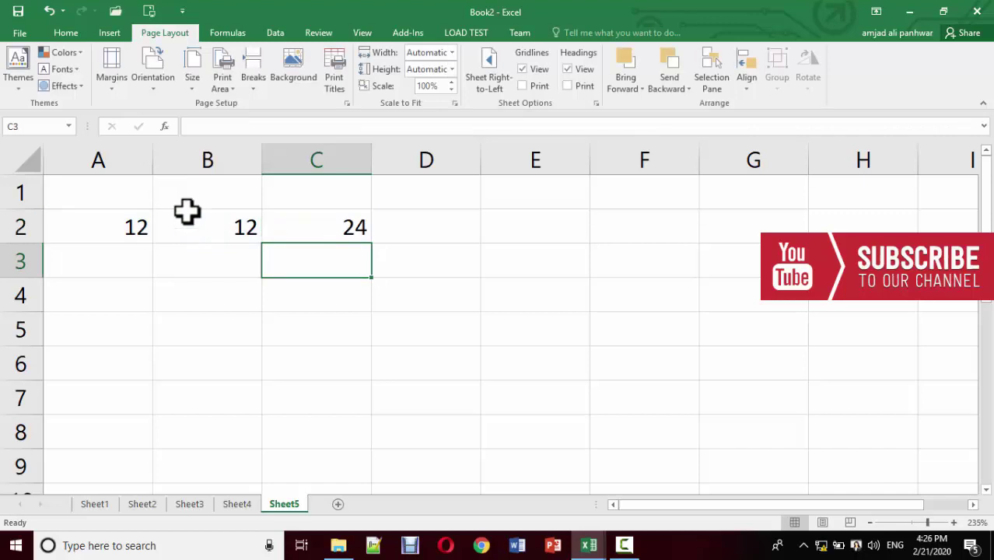
click(319, 226)
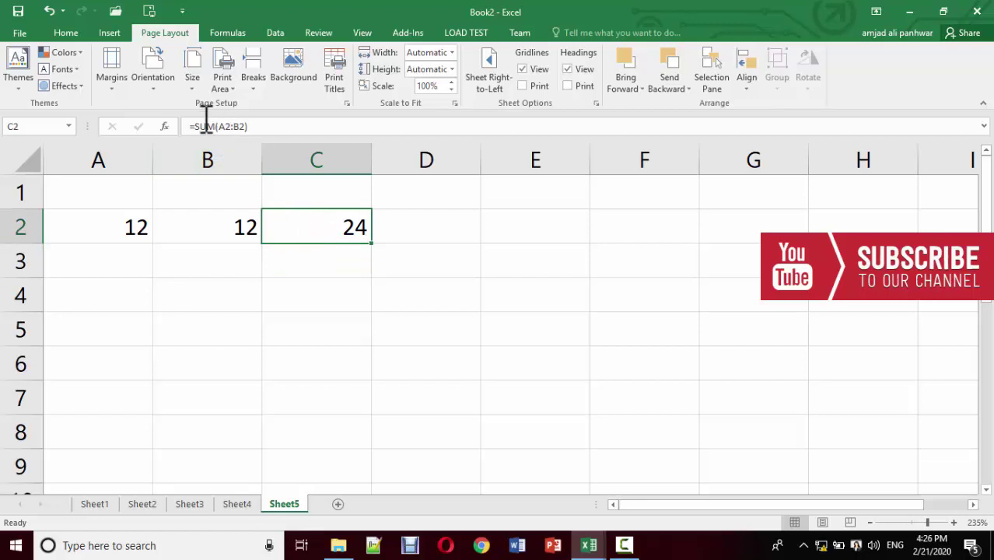
drag(195, 126, 282, 127)
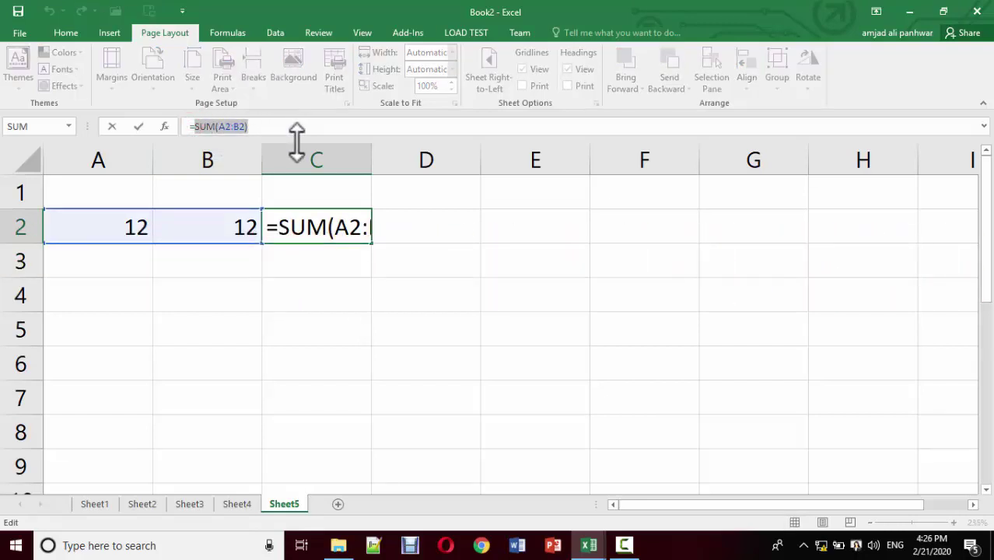
click(439, 290)
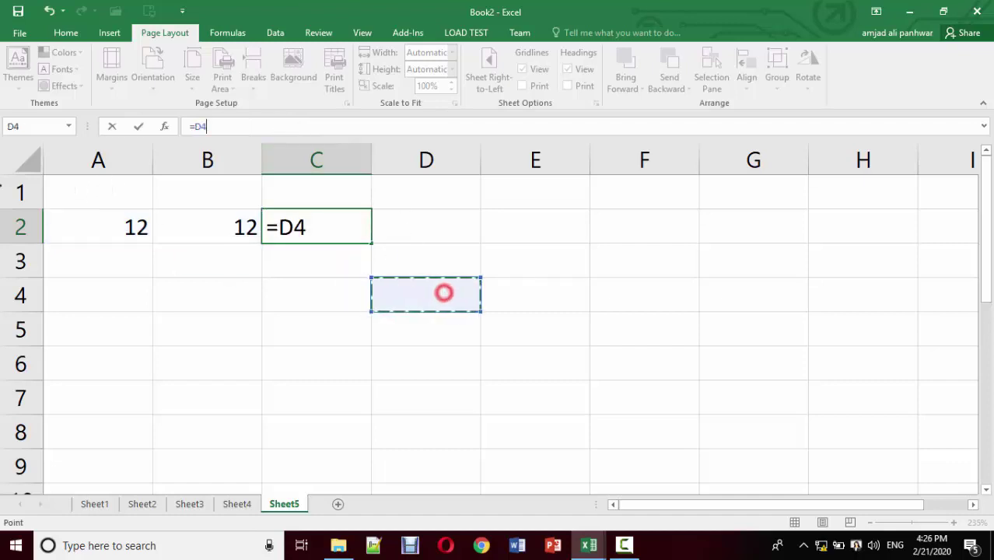
click(59, 154)
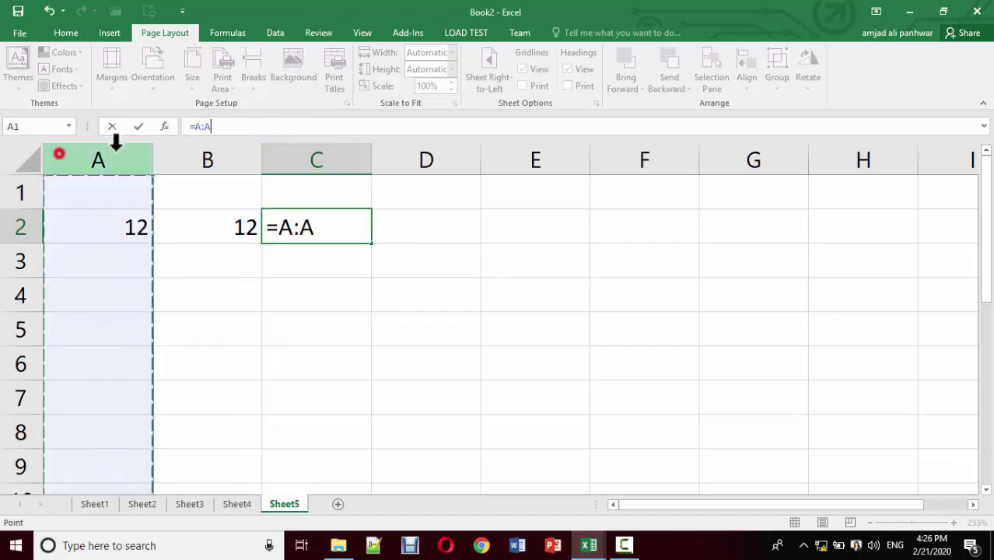
click(231, 156)
click(320, 155)
click(454, 158)
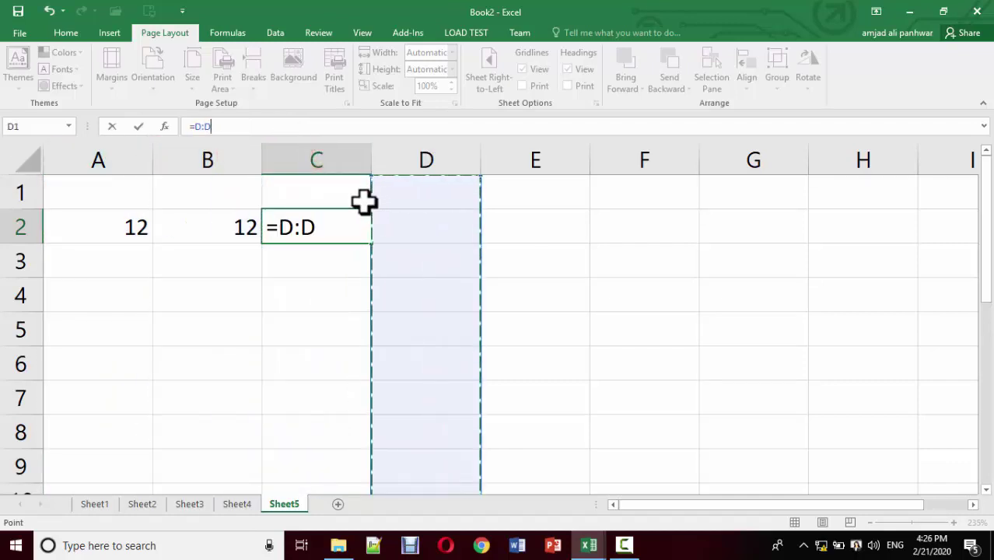
click(99, 161)
click(187, 161)
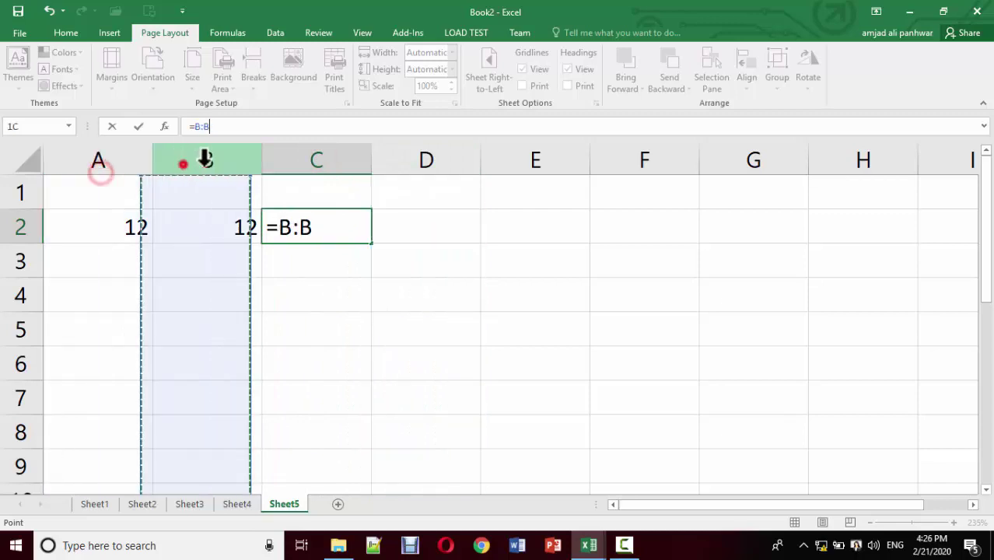
click(280, 157)
click(440, 164)
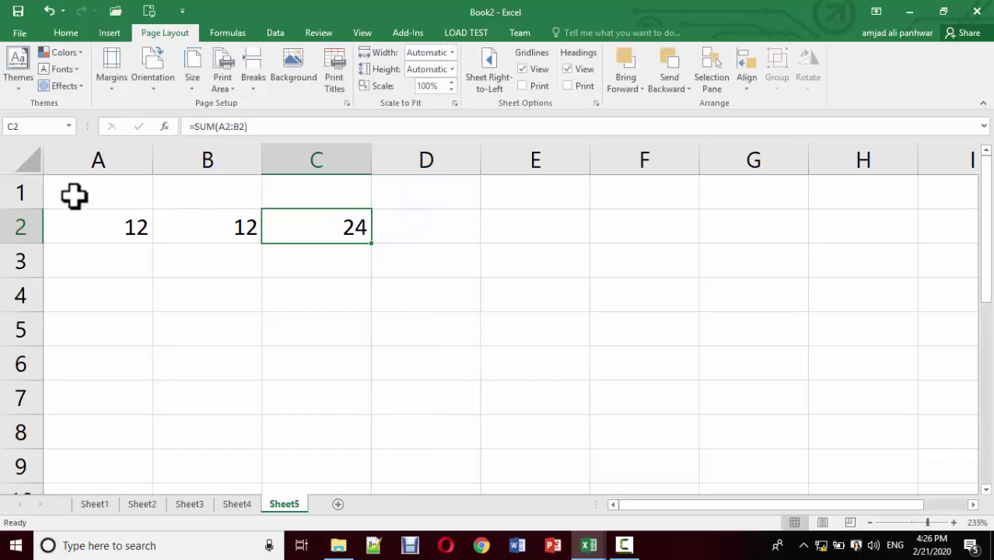
click(74, 197)
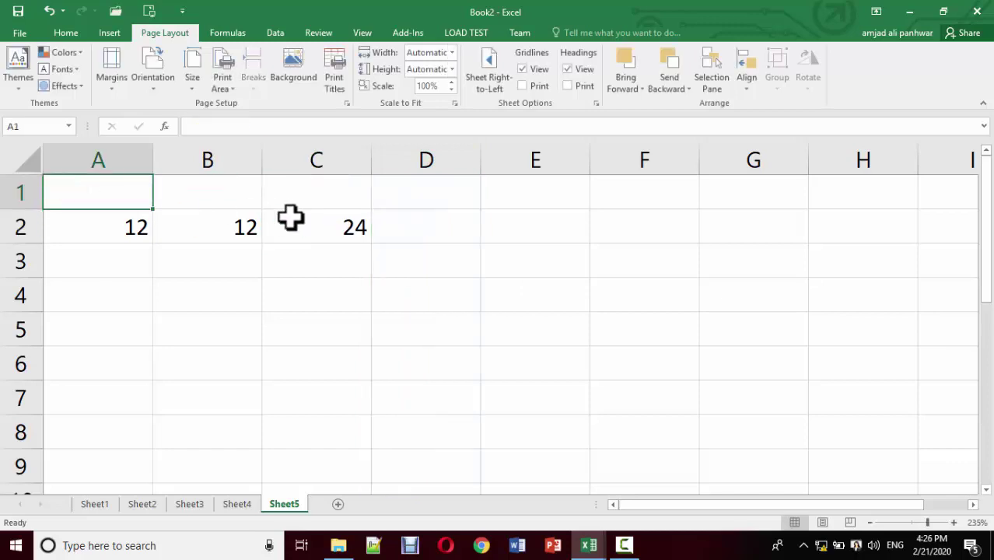
Step: Jump to the sheet's last column and last row with Ctrl+arrow keys, then back to the top
key(ctrl+Right)
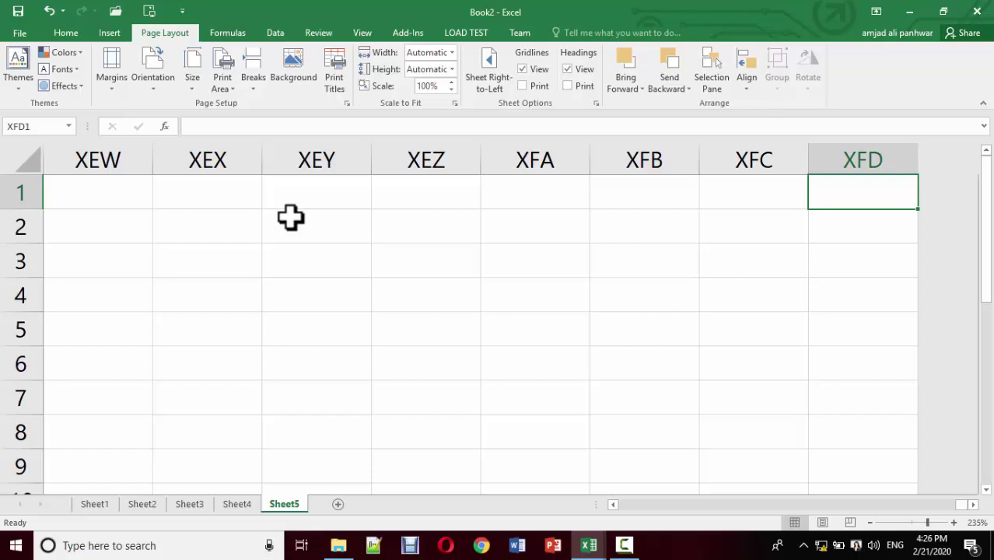
key(ctrl+Left)
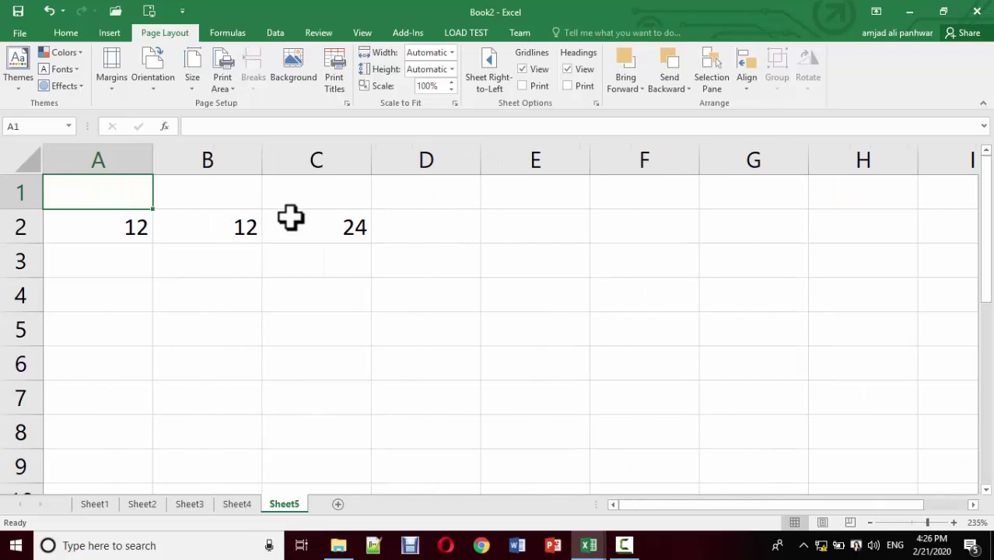
key(Down)
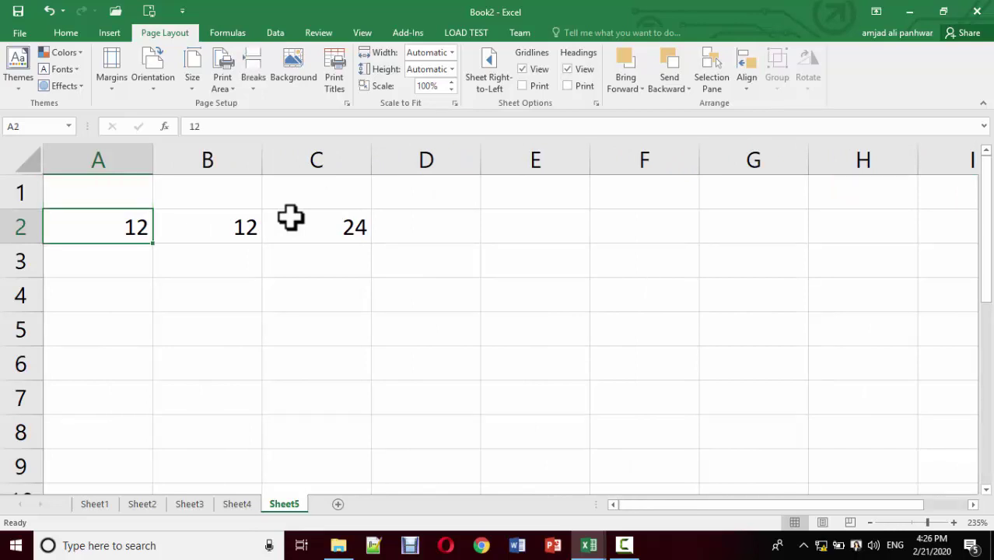
key(ctrl+Down)
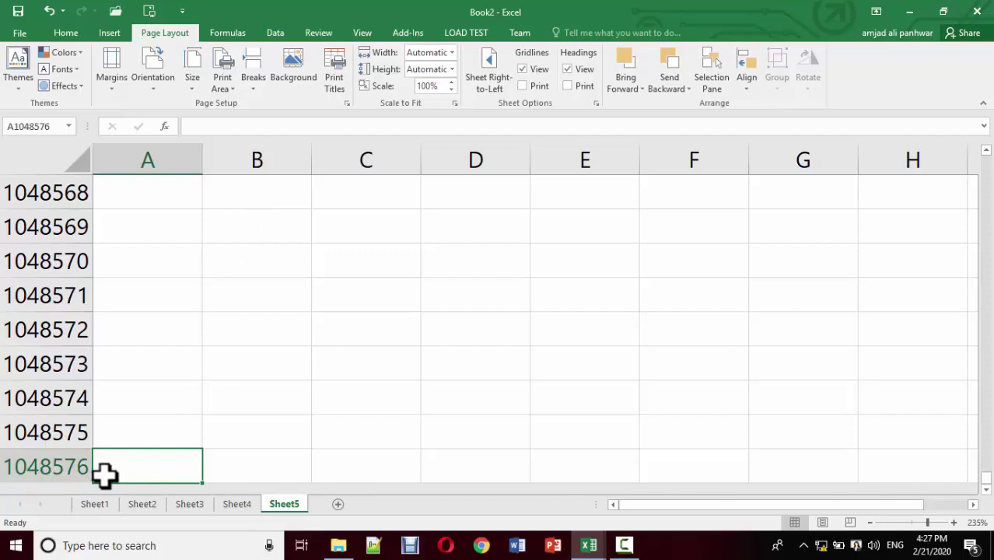
key(ctrl+Up)
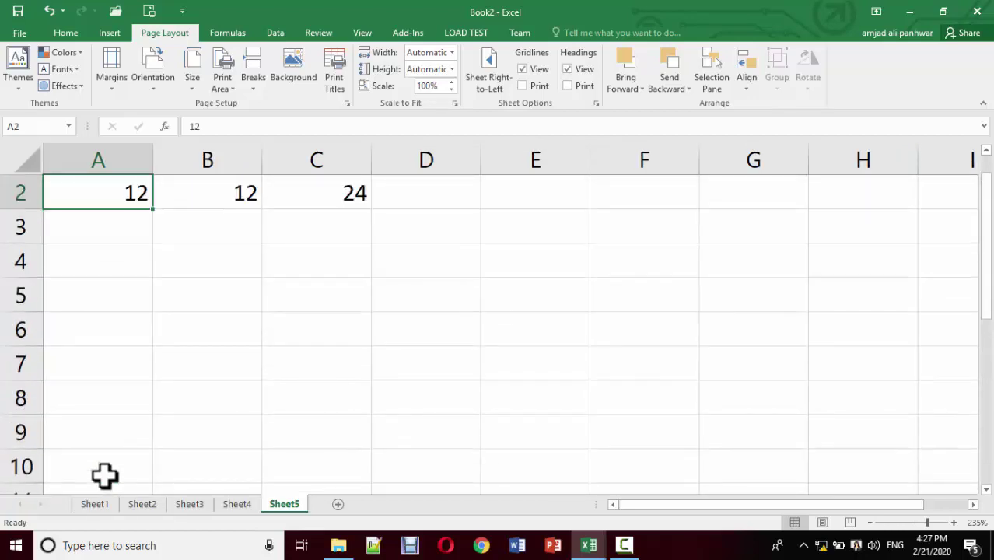
key(Up)
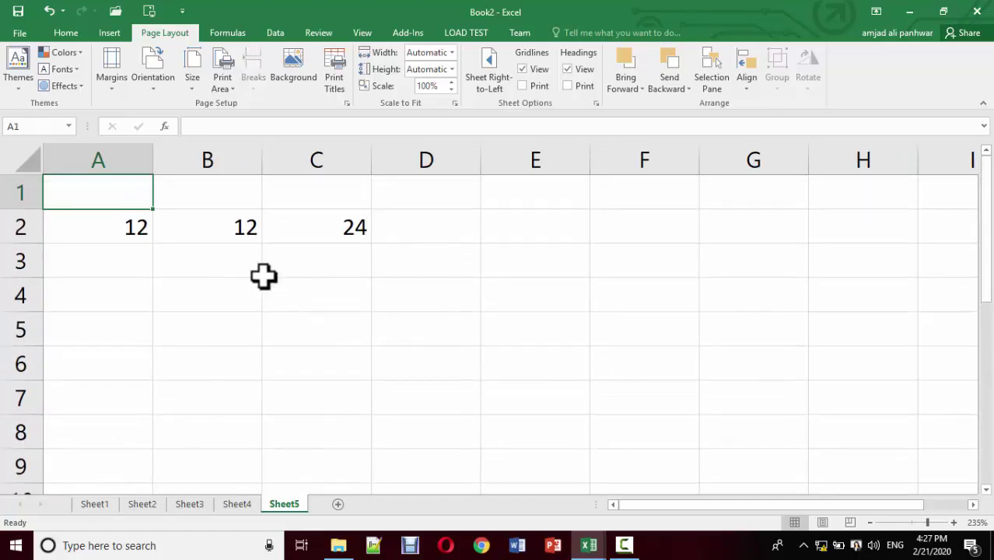
scroll(106, 276, down, 1)
Step: Delete the Sheet4 tab, confirming the permanent deletion warning
scroll(106, 276, down, 3)
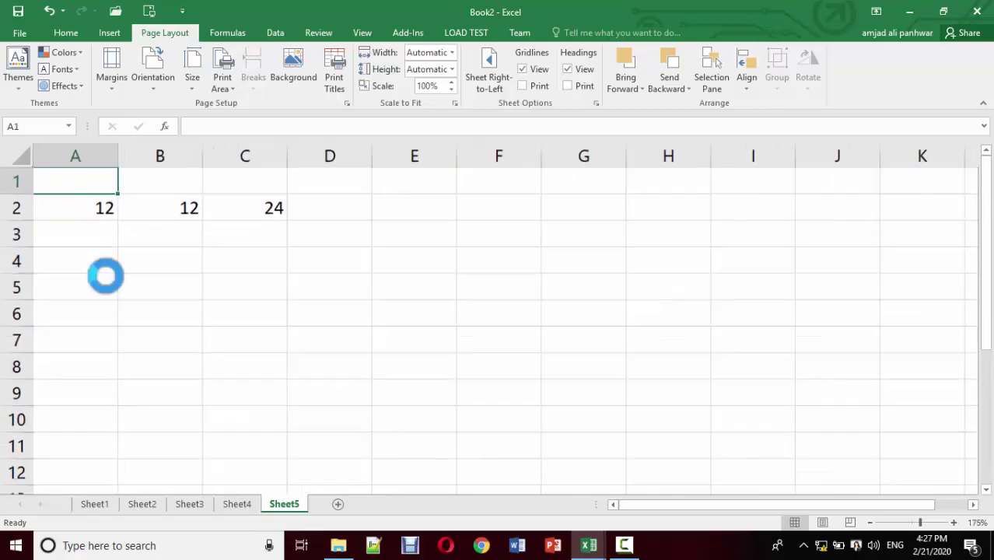
scroll(106, 276, down, 3)
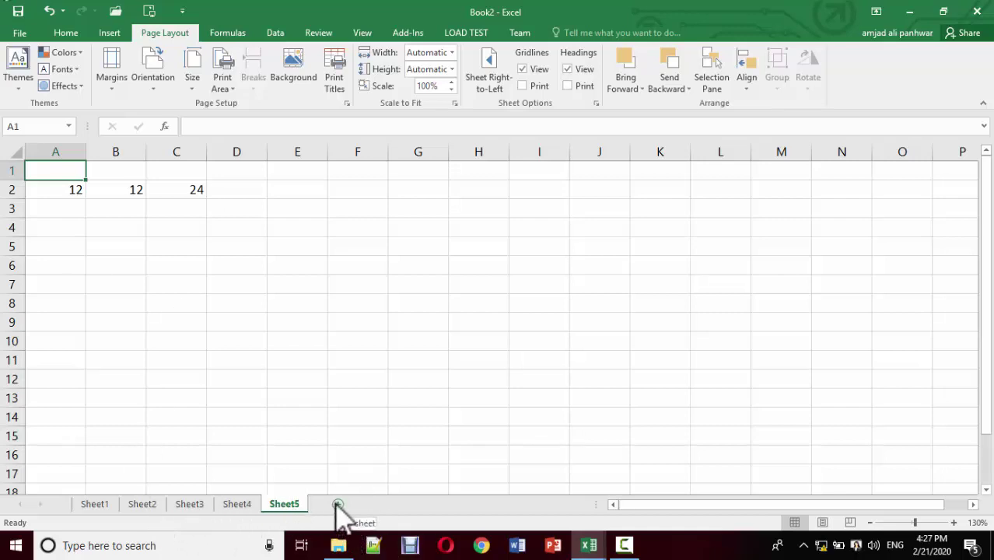
right_click(237, 506)
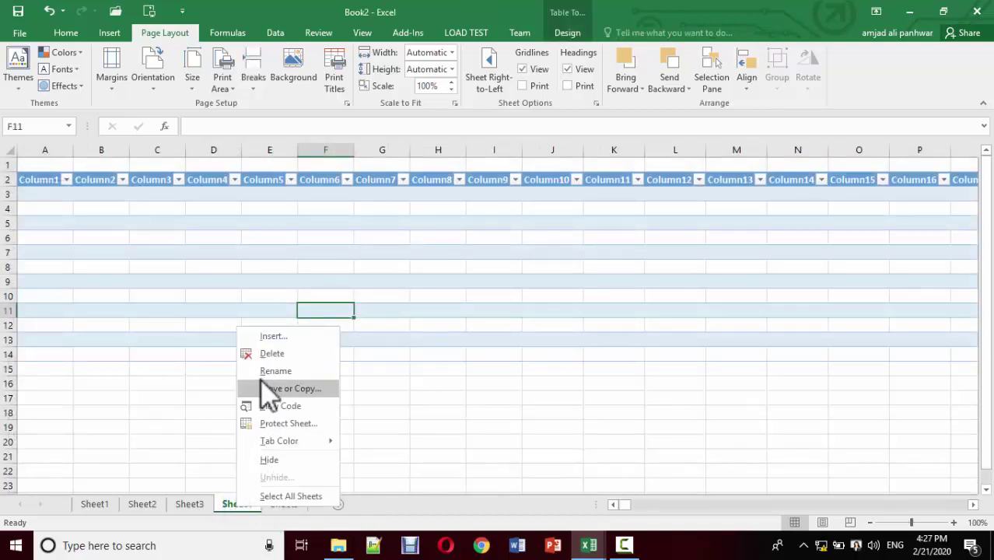
click(263, 351)
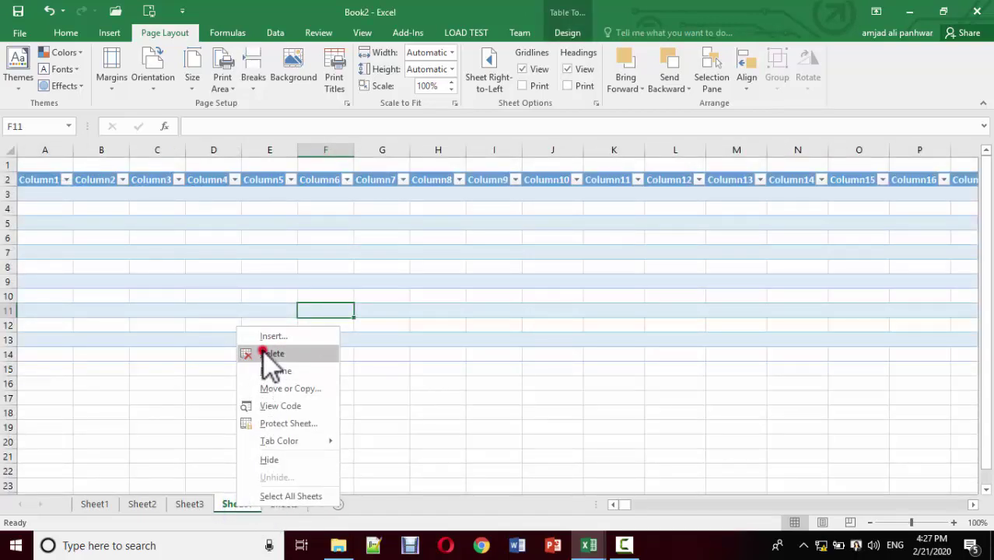
click(462, 313)
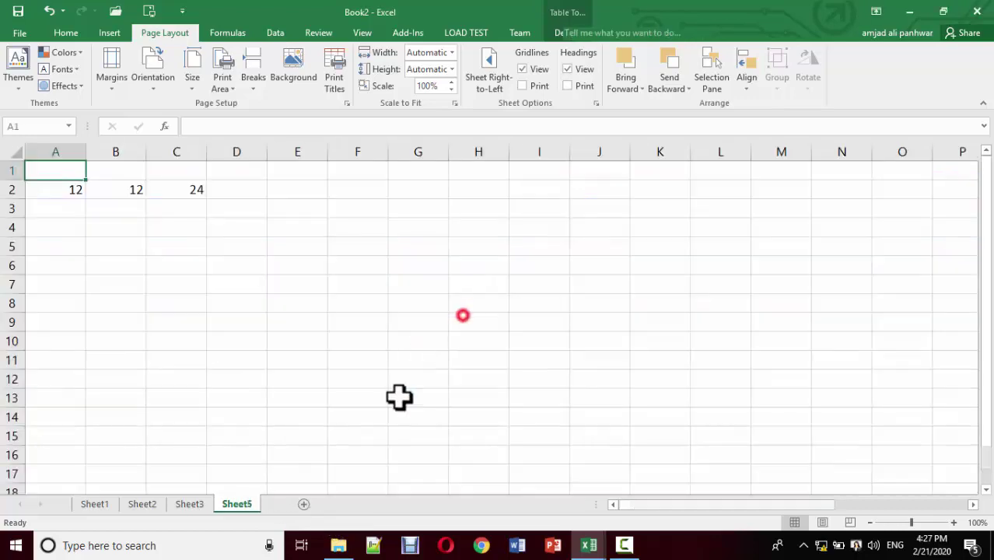
Step: Cancel the Insert dialog from Sheet5's tab menu, then add a blank sheet with New Sheet
right_click(242, 509)
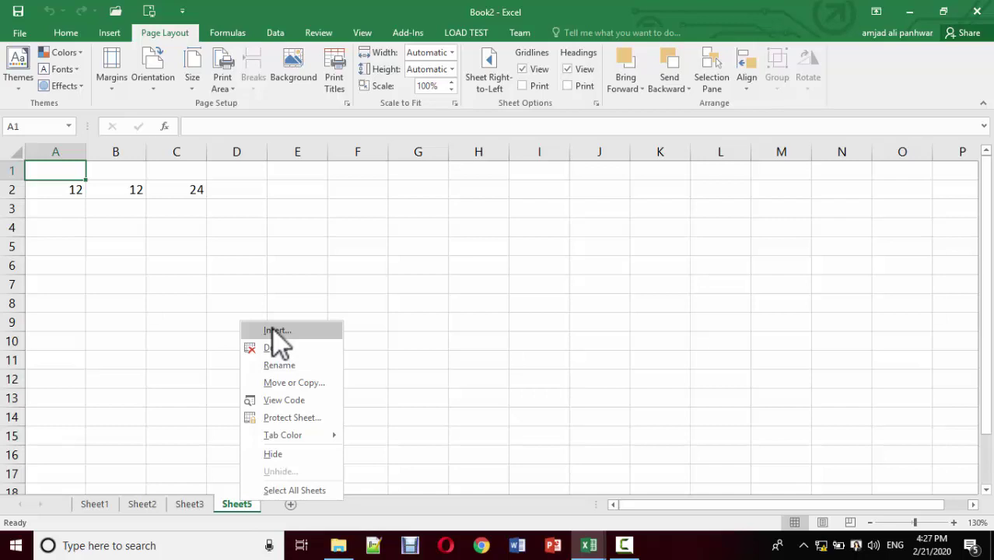
click(275, 330)
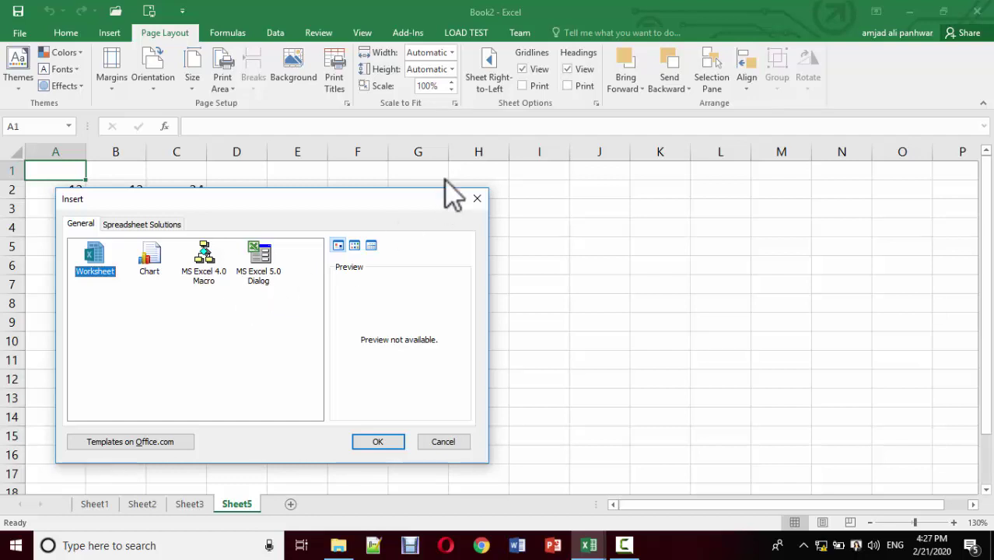
click(472, 200)
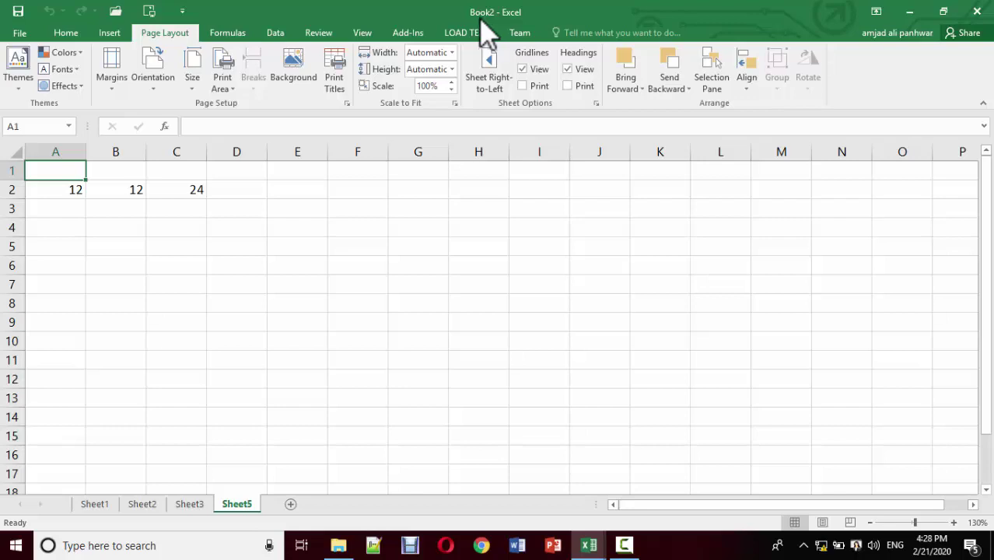
click(289, 504)
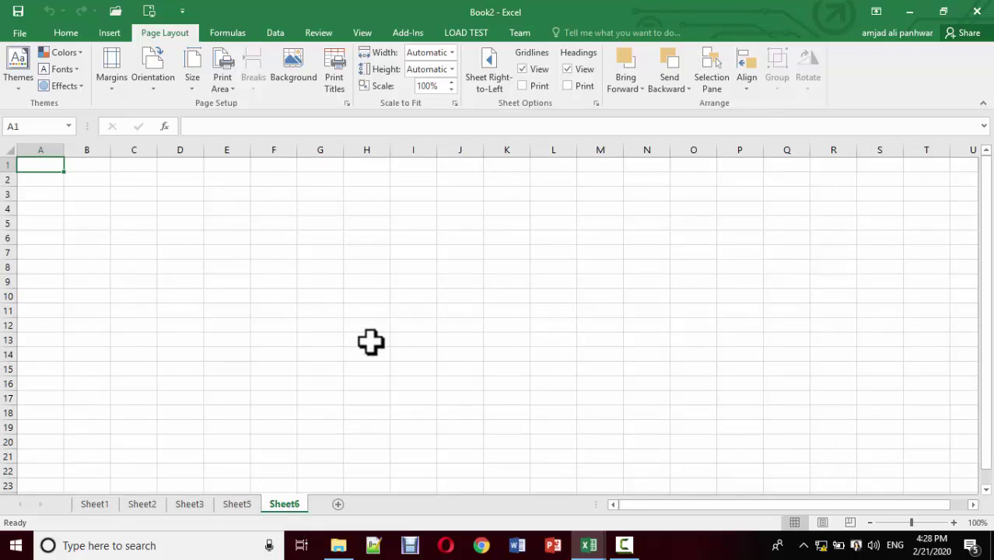
Step: Rename Sheet6 to 'KUXH BHE'
right_click(286, 503)
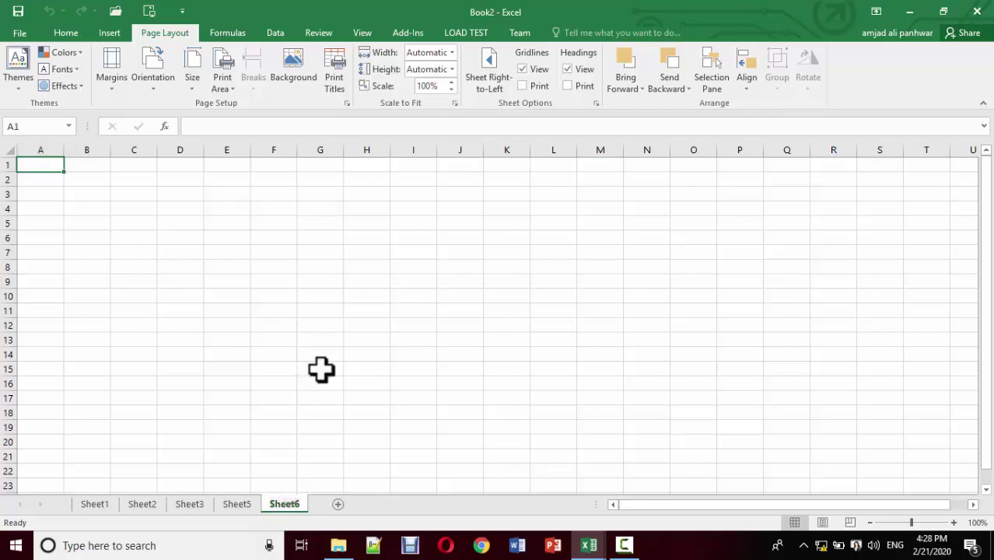
click(323, 367)
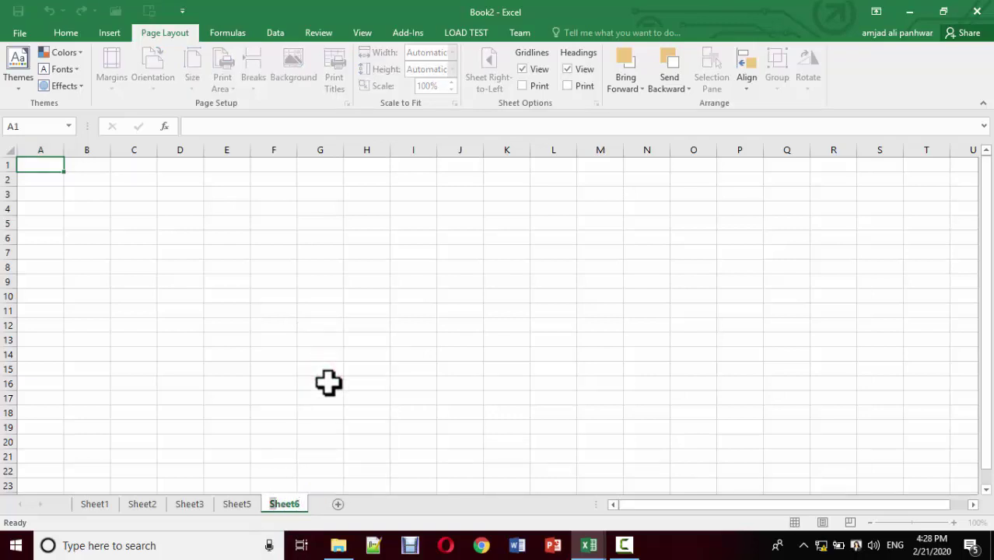
text(KUXH BHE)
key(Return)
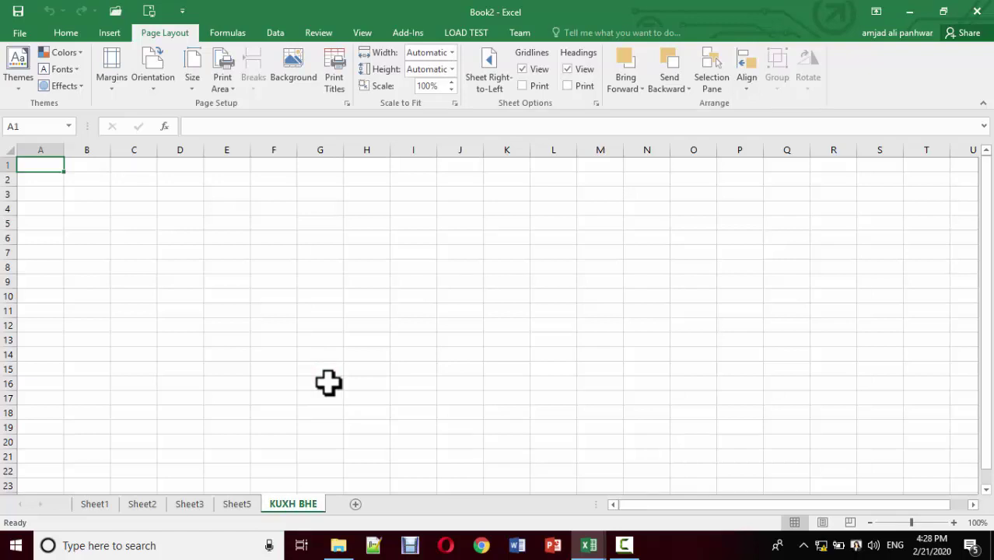
Step: Return to Sheet5, with 12, 12 and total 24, and select A2:D13
right_click(235, 506)
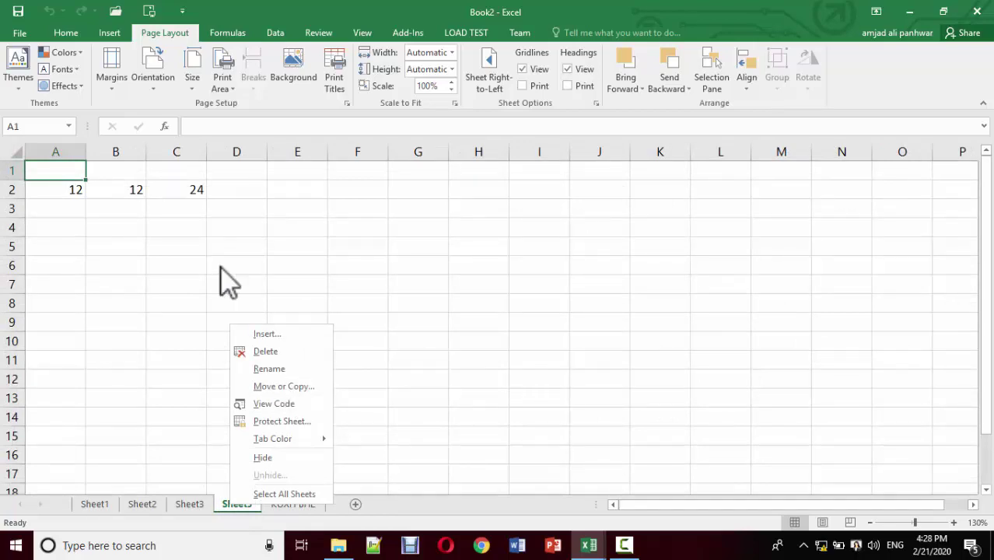
click(185, 243)
drag(51, 187, 263, 397)
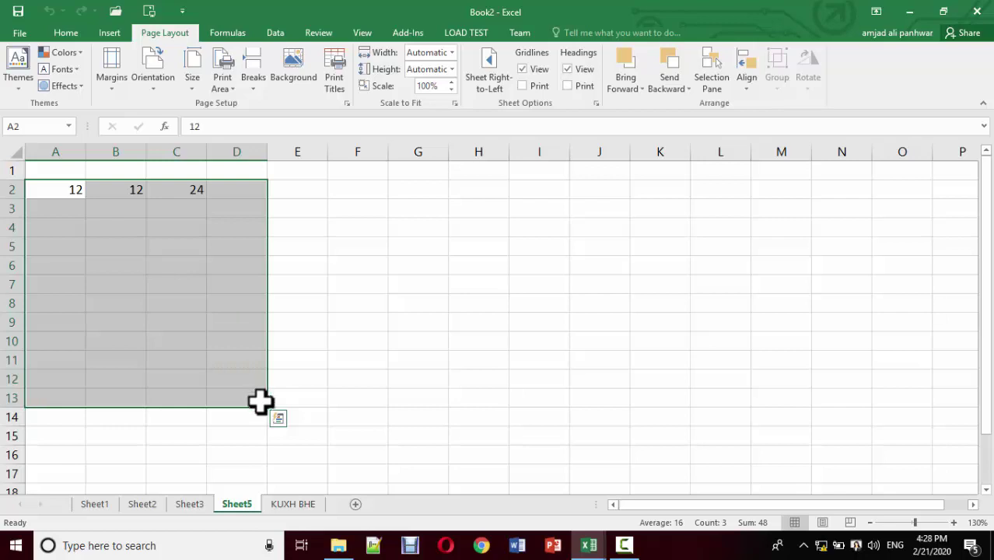
Step: Switch to Sheet1 and select A1:D5
click(89, 506)
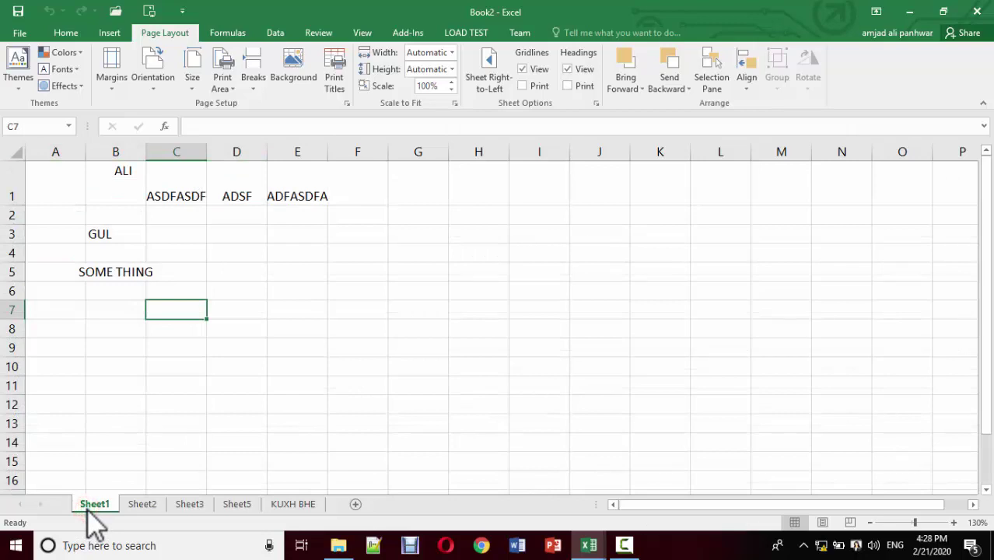
drag(55, 164, 241, 279)
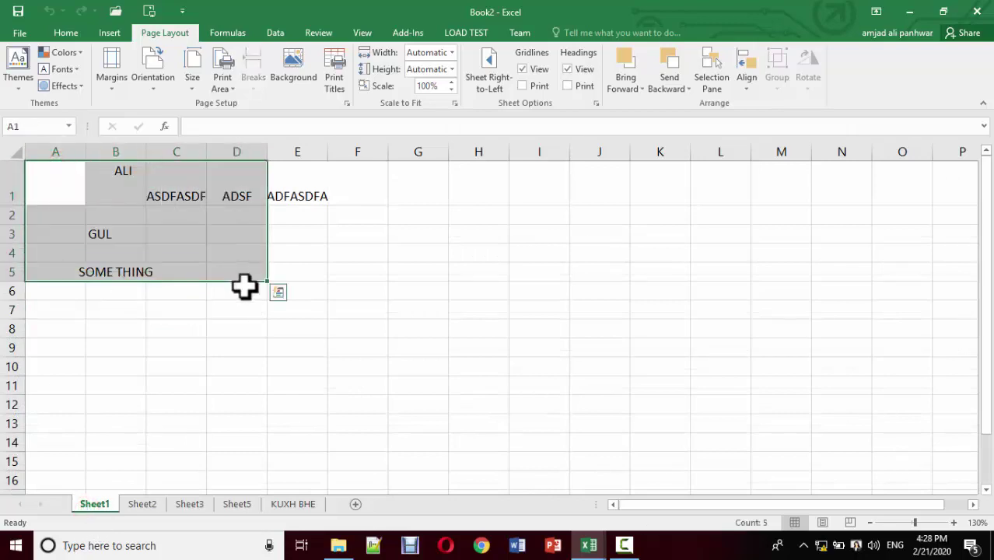
click(90, 501)
Step: Copy Sheet1 via Move or Copy with Create a copy, producing Sheet1 (2)
right_click(90, 502)
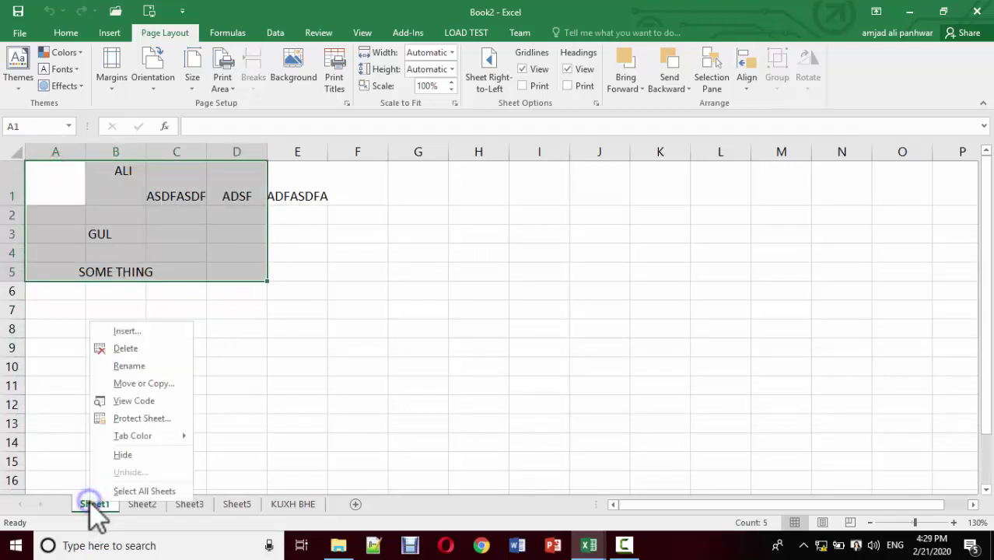
click(148, 386)
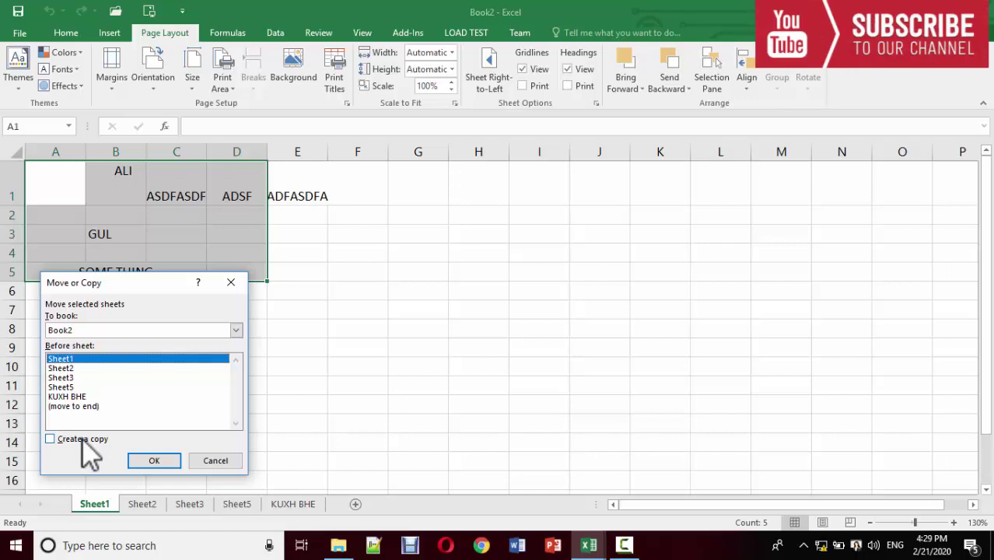
click(82, 439)
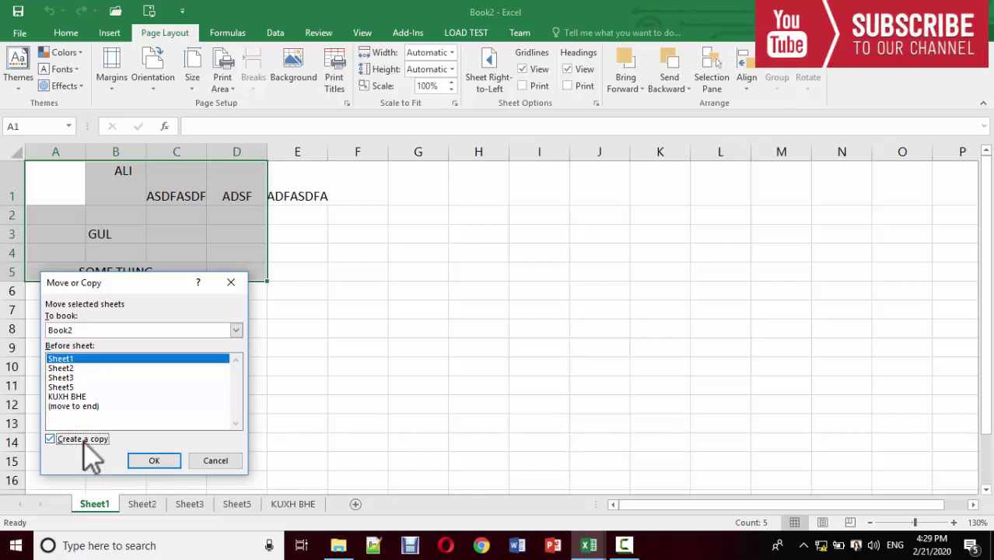
click(152, 460)
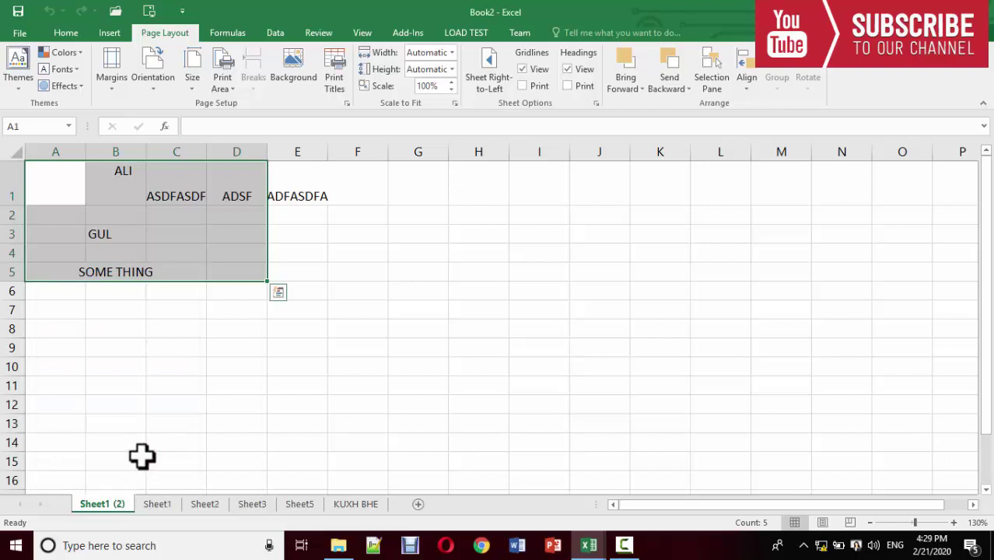
click(164, 504)
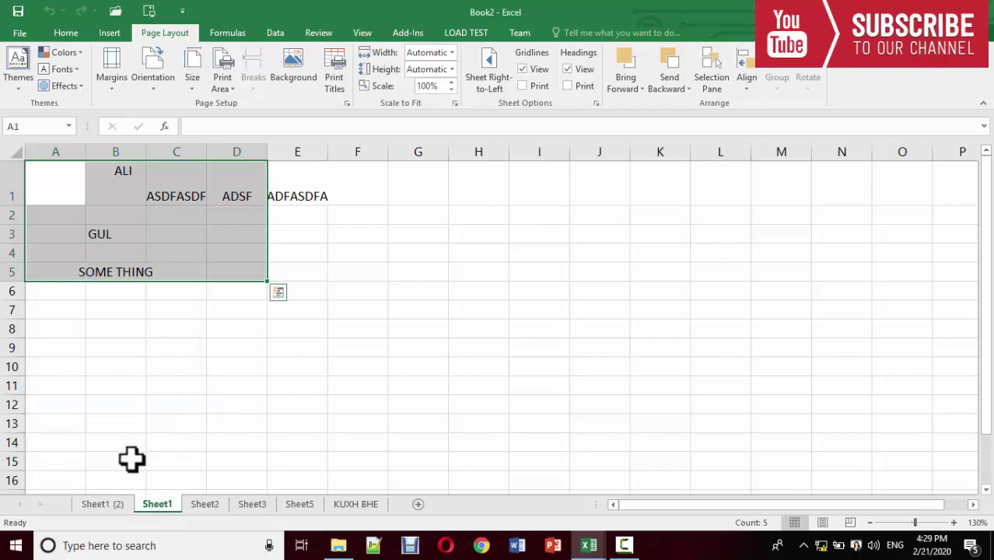
click(97, 504)
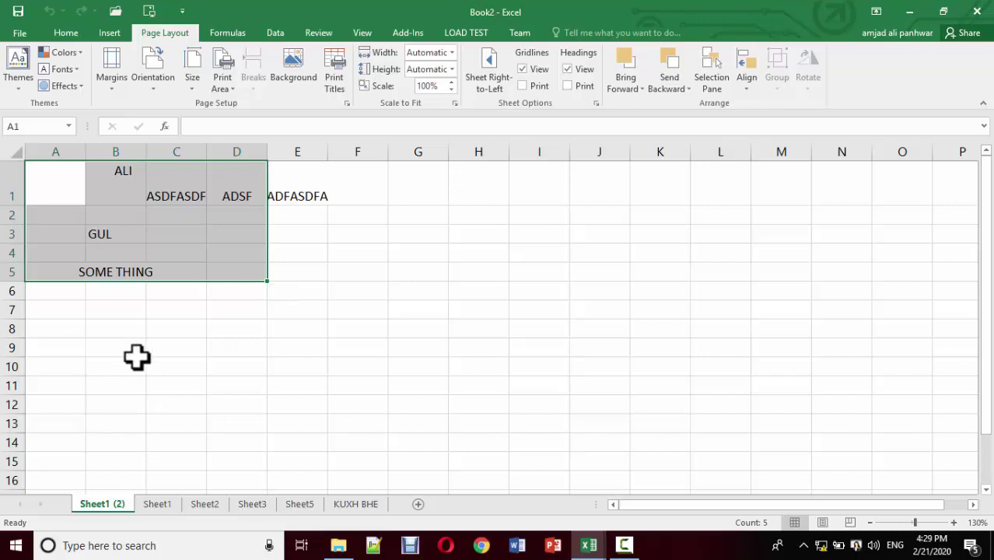
Step: Bring up Sheet1's tab menu, dismiss it, and flip between Sheet1 and Sheet2
click(144, 504)
right_click(144, 504)
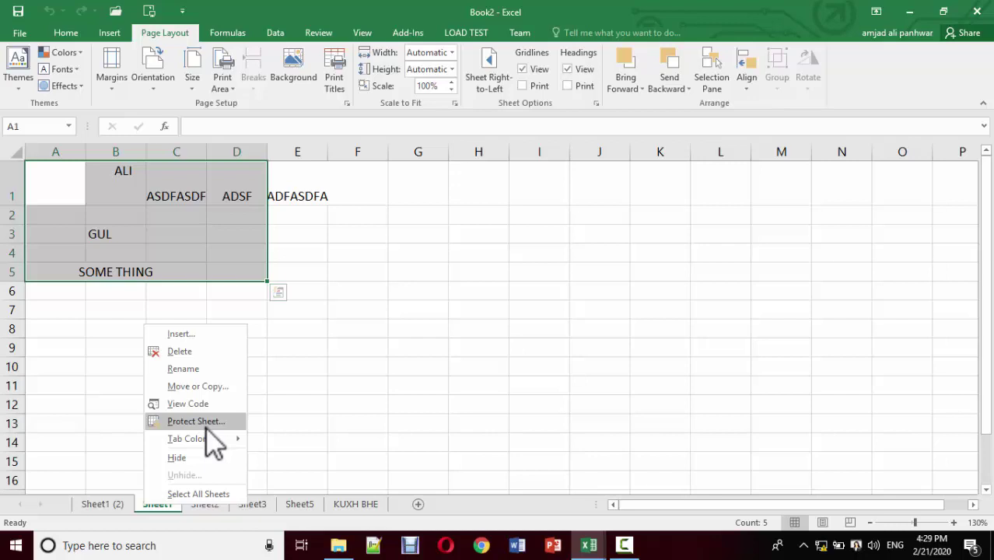
mouse_move(204, 440)
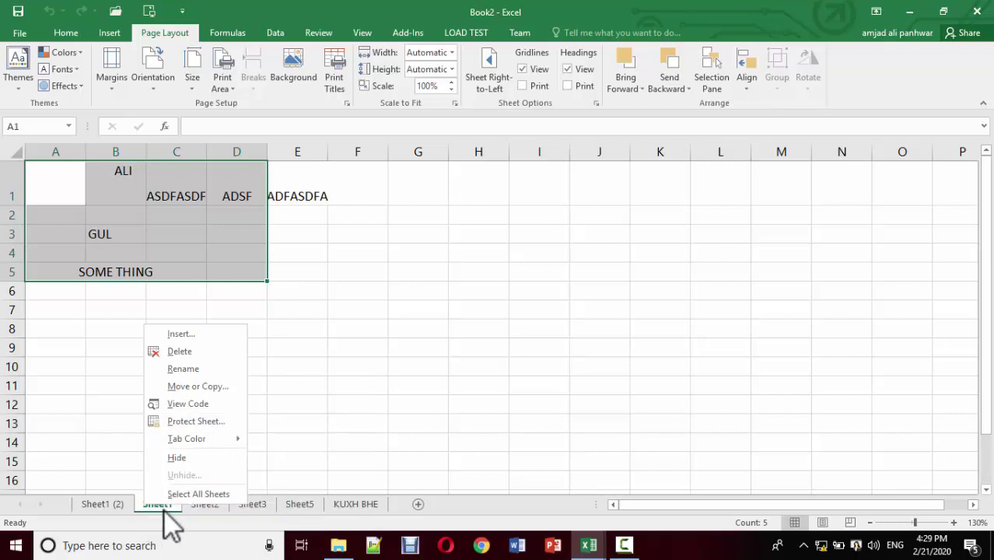
click(109, 506)
click(152, 505)
click(195, 504)
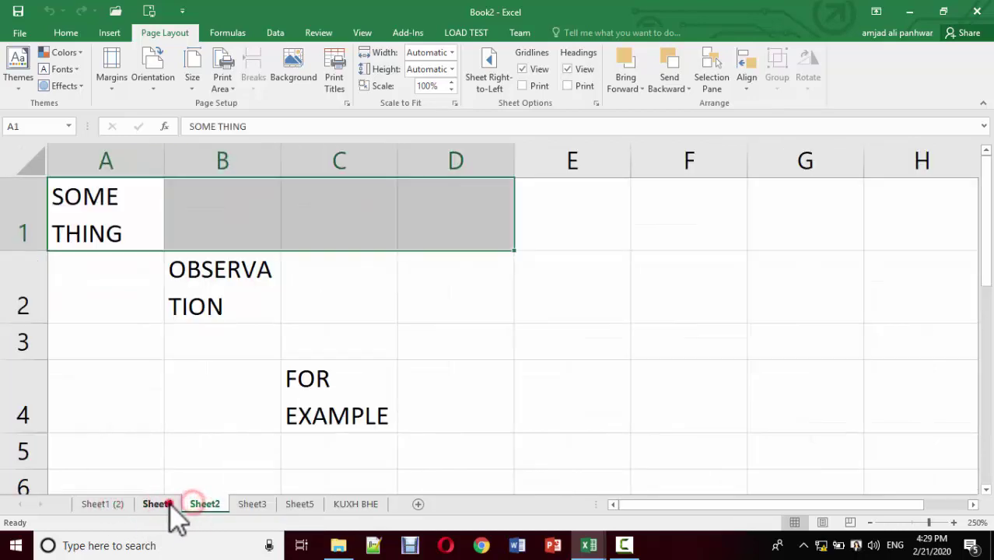
Step: Colour the Sheet1 tab red, then switch to Sheet2
click(169, 504)
right_click(170, 504)
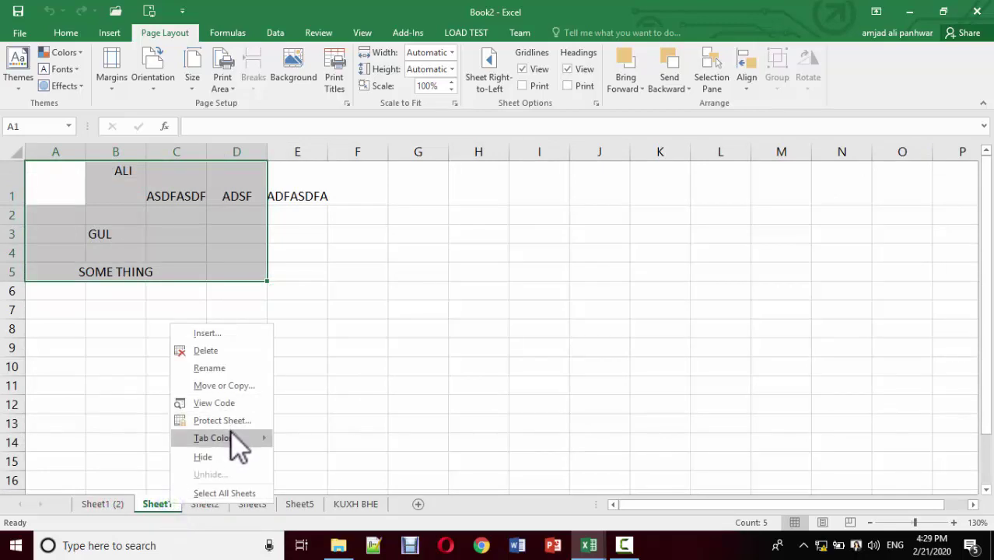
mouse_move(233, 436)
click(294, 487)
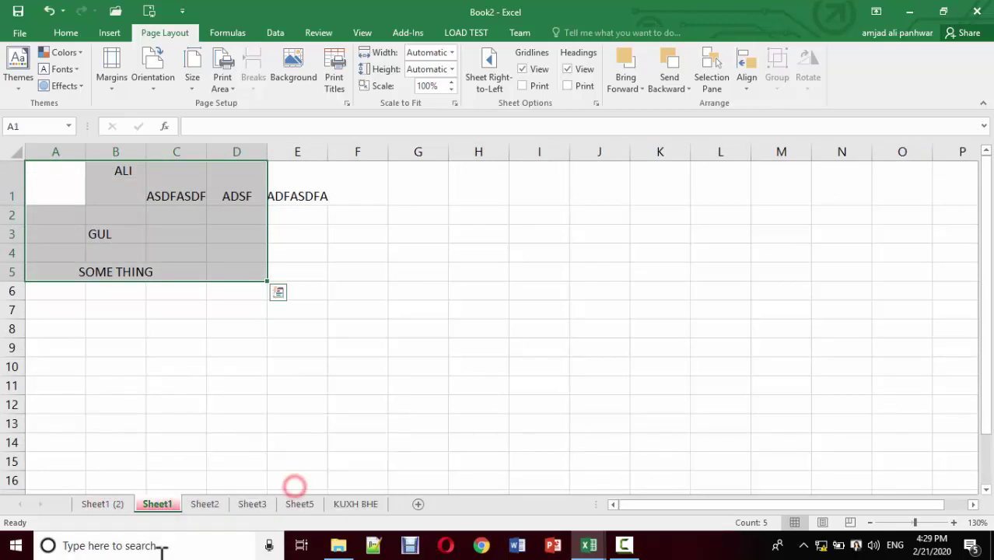
click(215, 504)
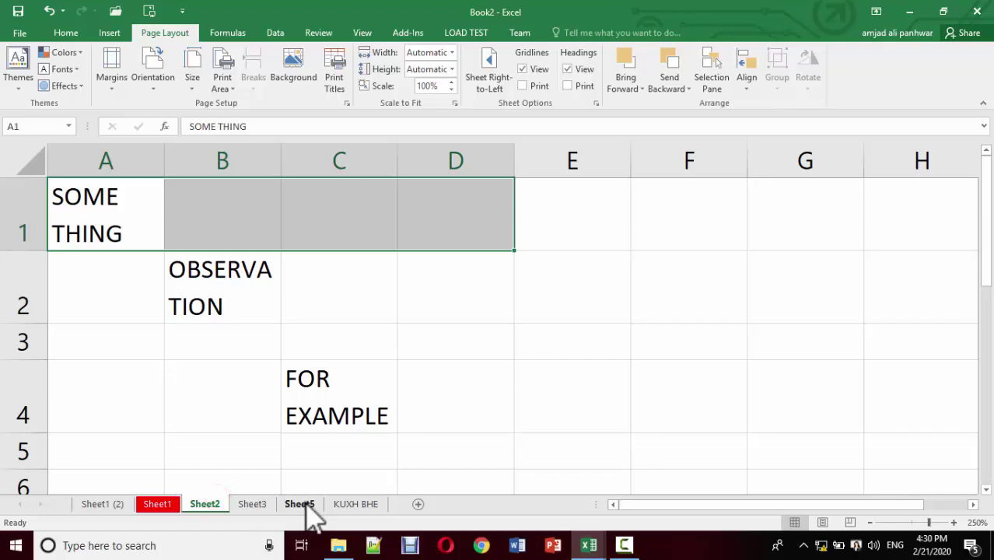
Step: Hide Sheet3, restore it through the Unhide dialog, then go back to Sheet5
right_click(262, 506)
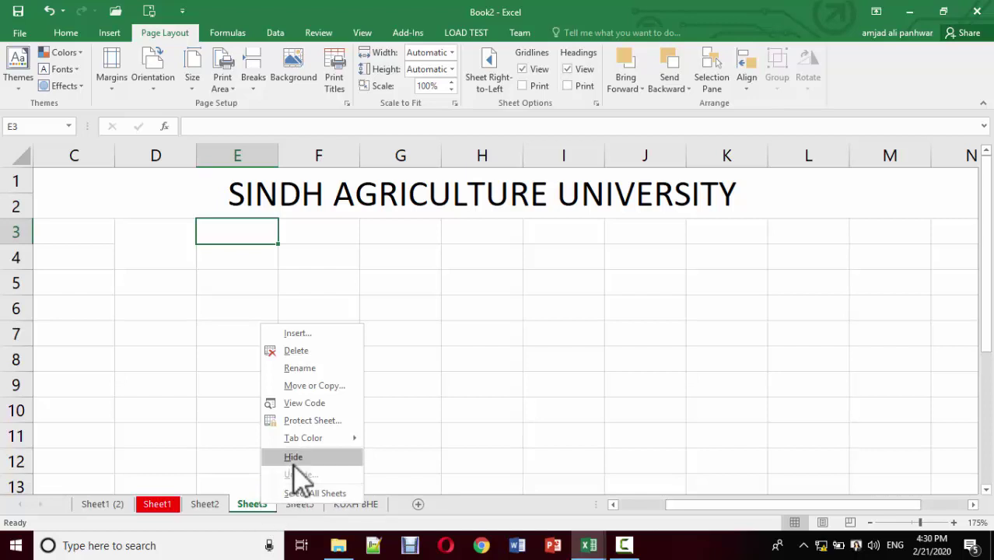
click(294, 458)
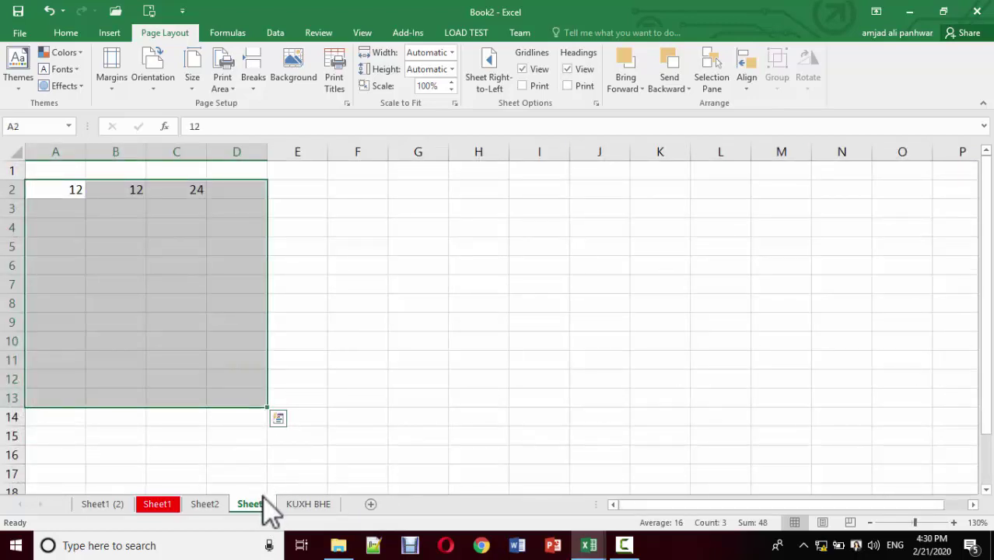
right_click(251, 504)
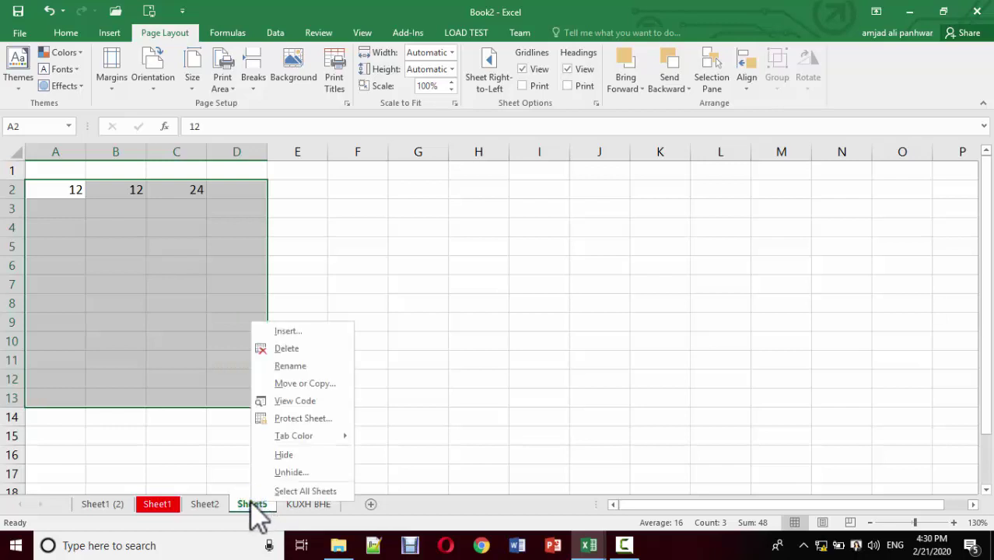
click(288, 473)
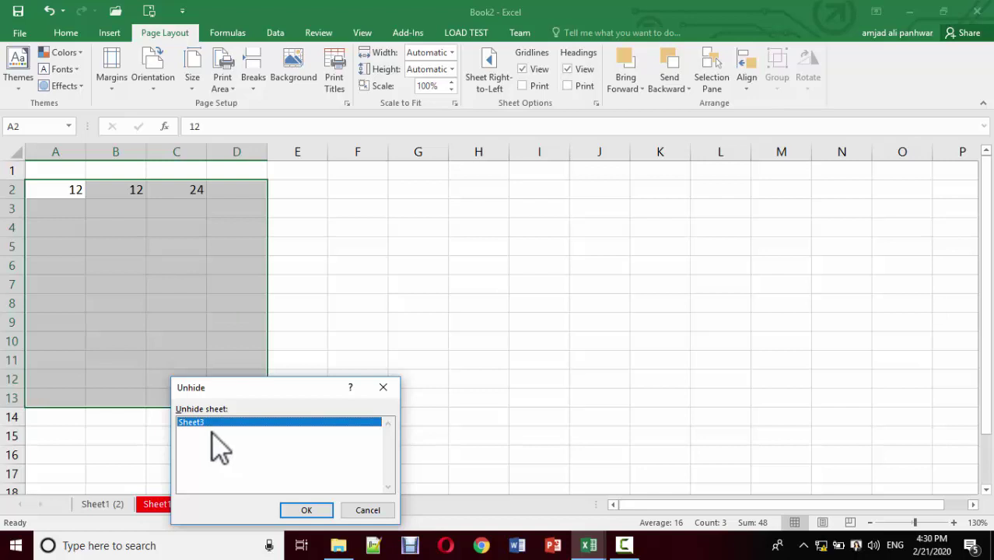
click(304, 511)
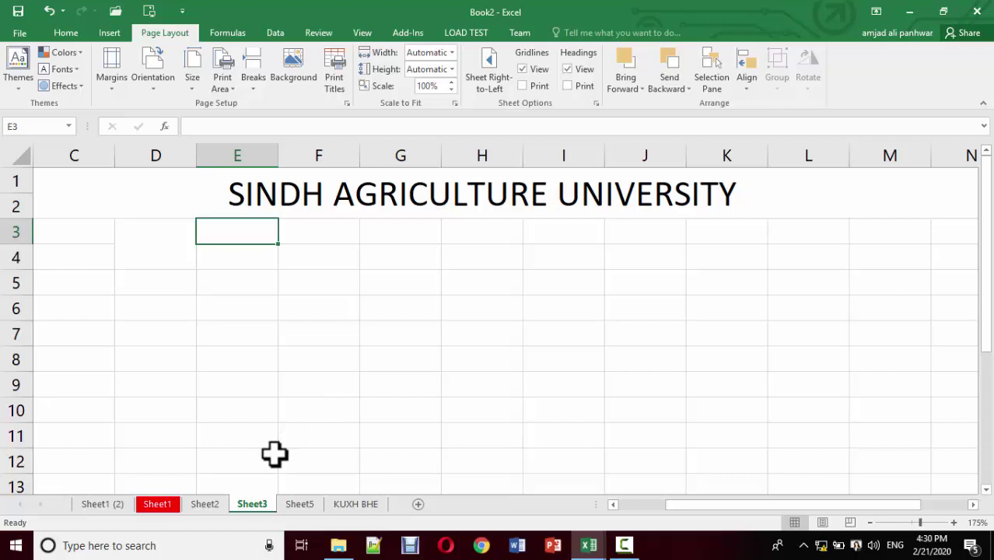
right_click(300, 504)
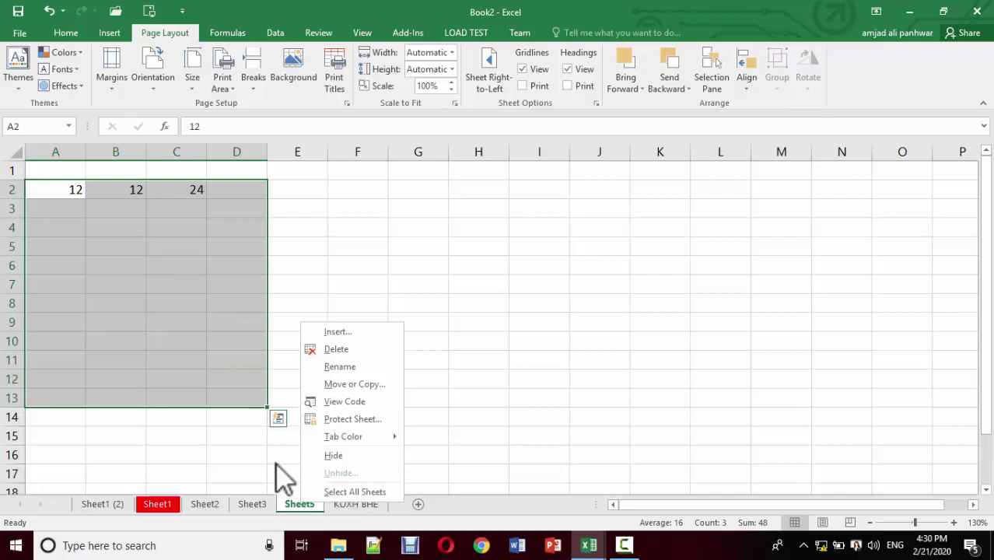
Step: Step through Sheet1 (2), Sheet5 and Sheet3, ending on the blank KUXH BHE sheet's menu
click(241, 436)
click(119, 504)
click(284, 400)
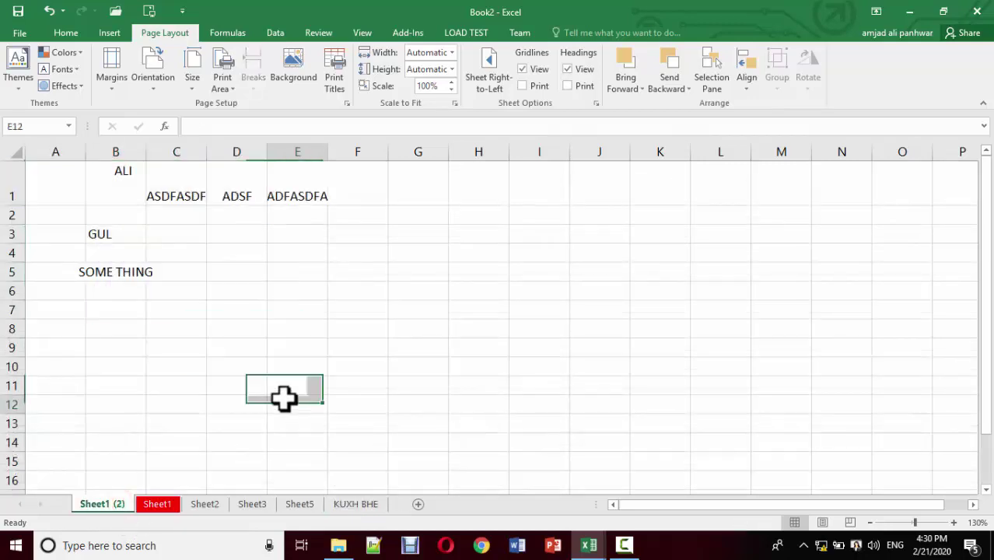
click(313, 504)
click(418, 367)
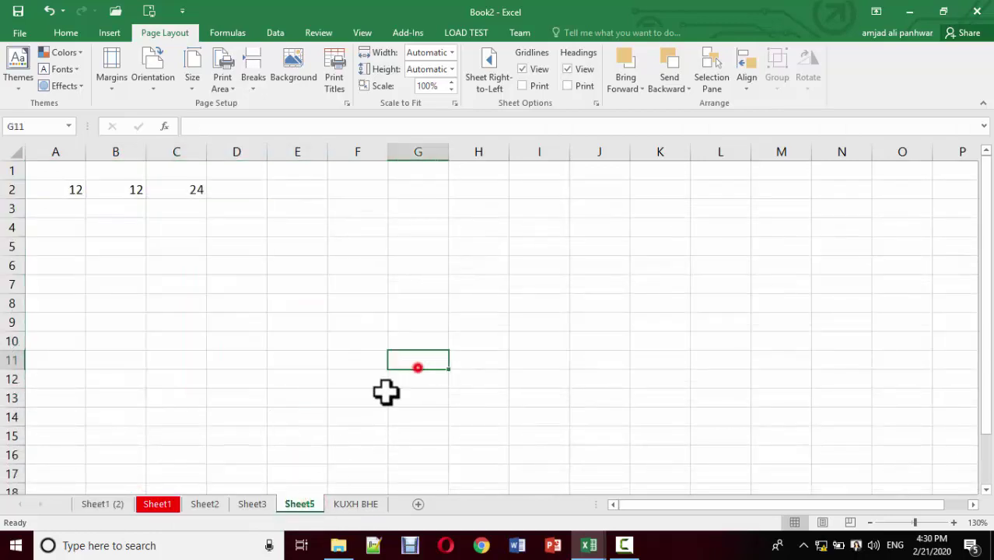
click(237, 413)
click(252, 504)
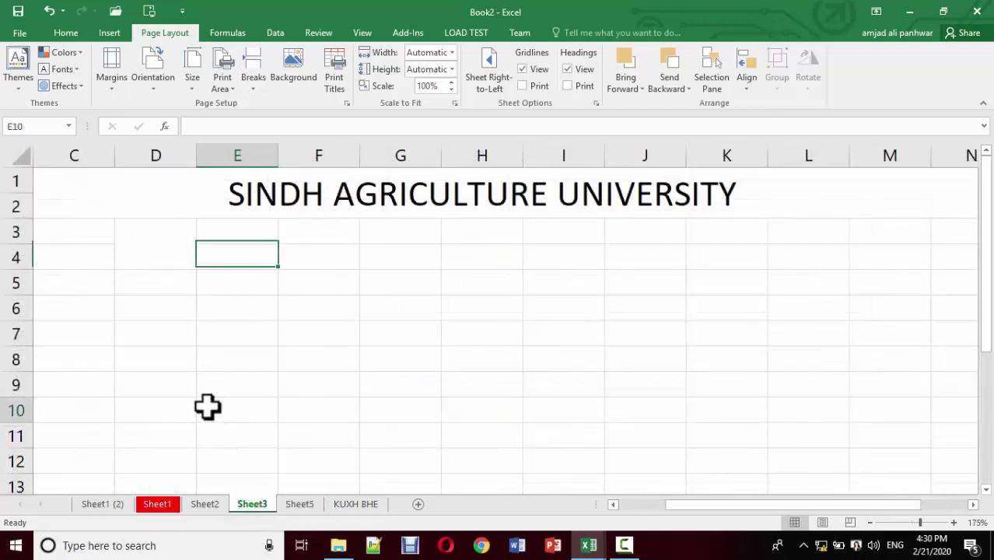
click(206, 407)
right_click(342, 505)
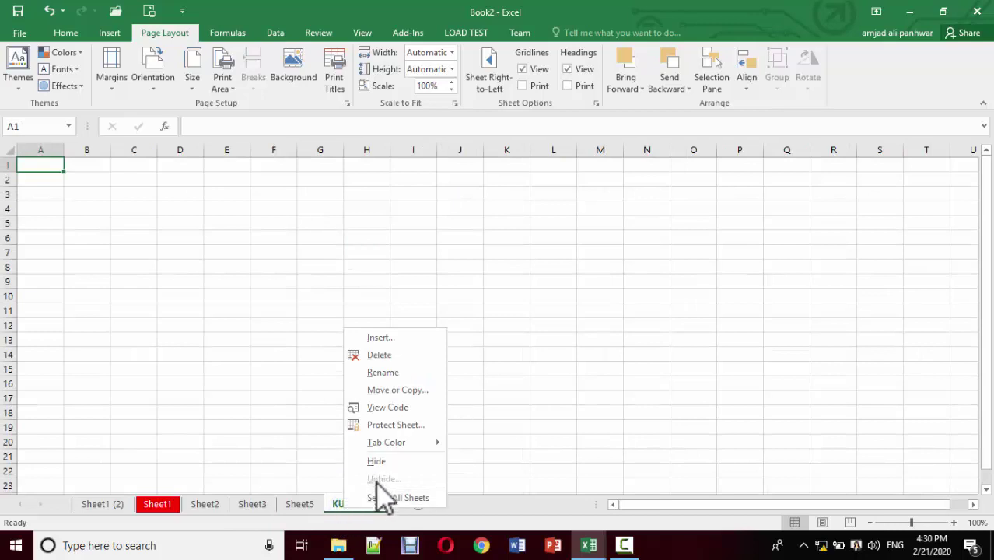
Step: Group all sheets, select A1:I18, preview Page Layout, then return to Normal view
click(383, 495)
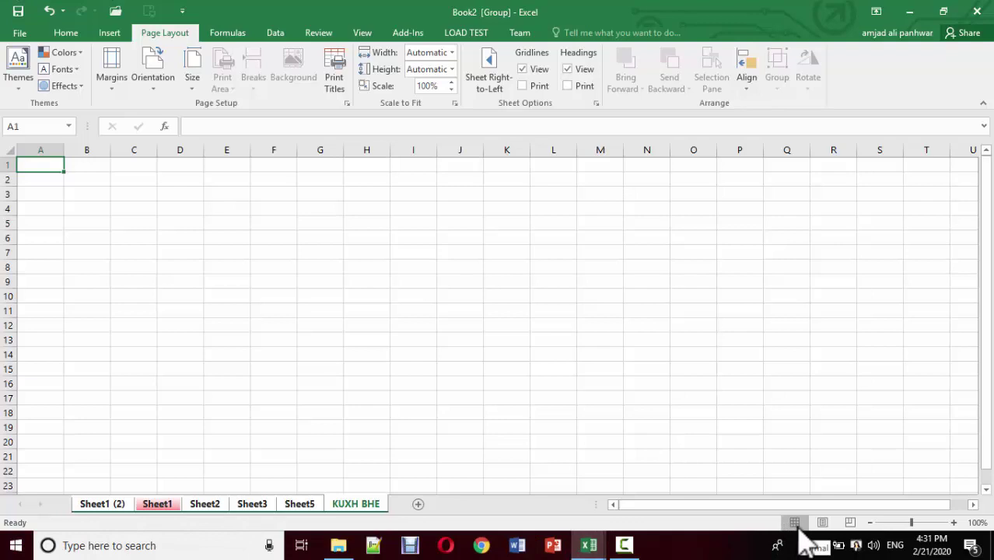
drag(31, 166, 393, 428)
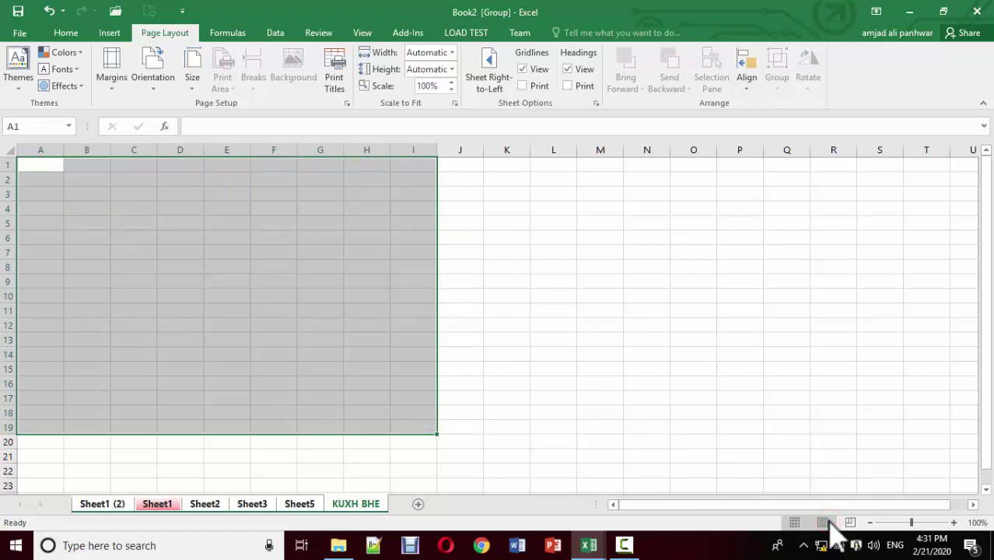
click(829, 522)
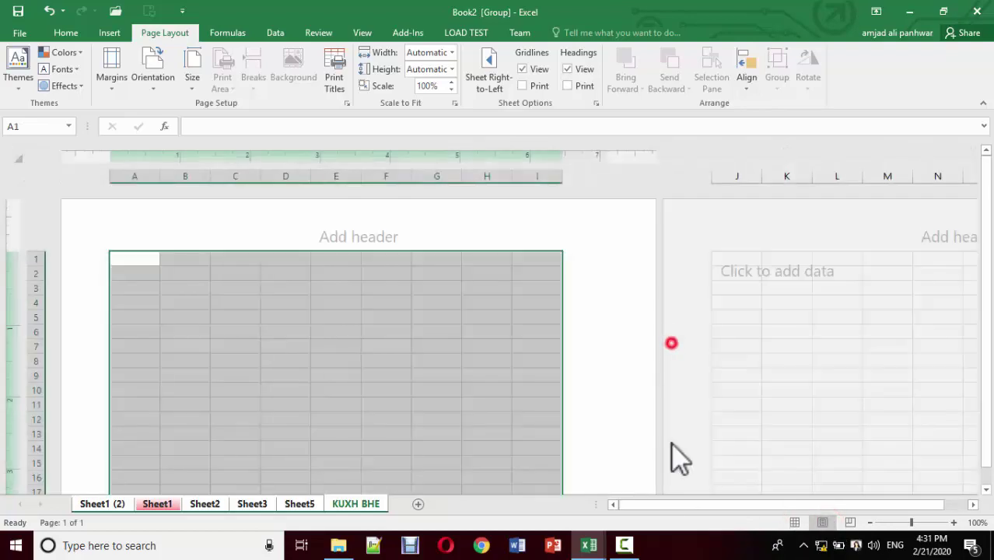
scroll(626, 295, down, 15)
scroll(596, 319, down, 20)
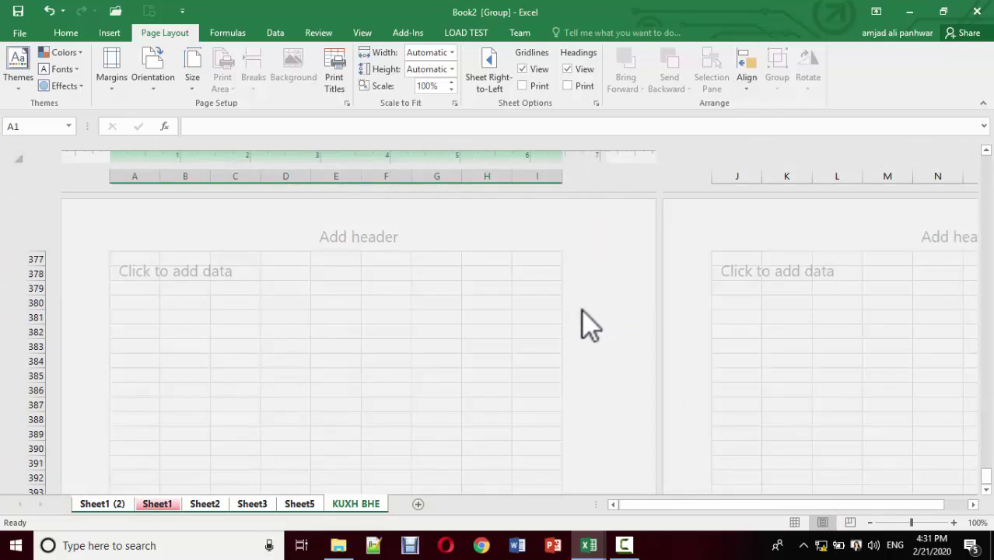
ctrl+scroll(446, 308, down, 5)
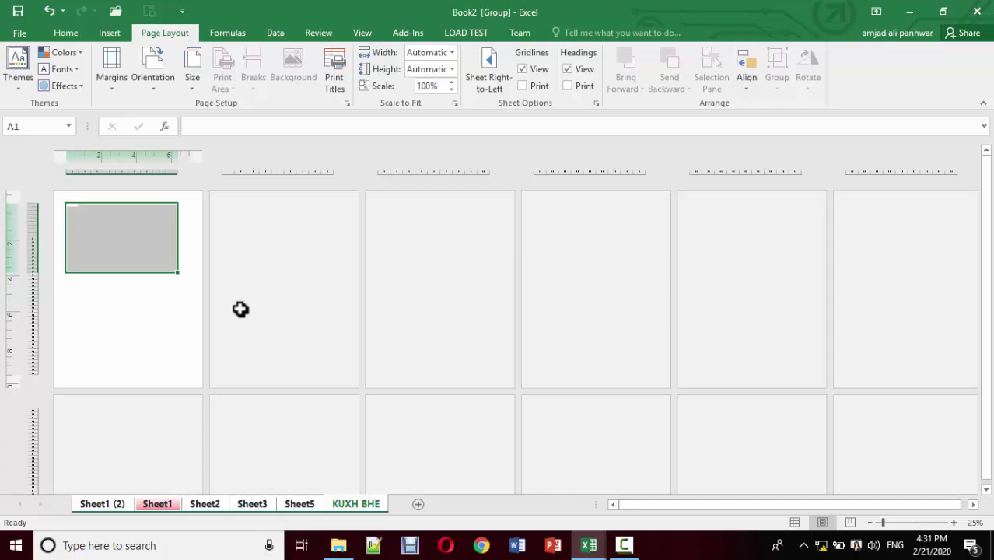
click(796, 522)
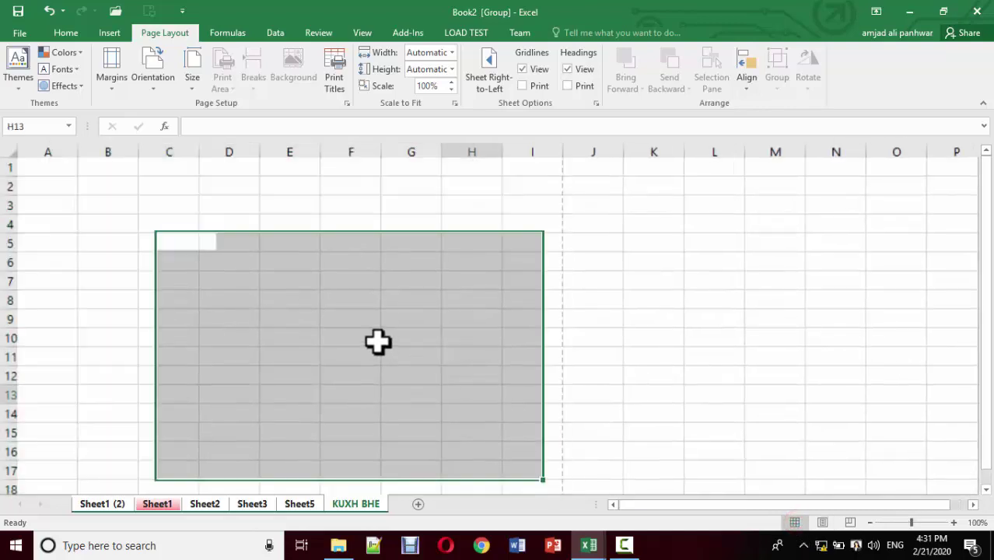
Step: Switch the grouped sheets to Page Break Preview and select C5:L21
click(378, 344)
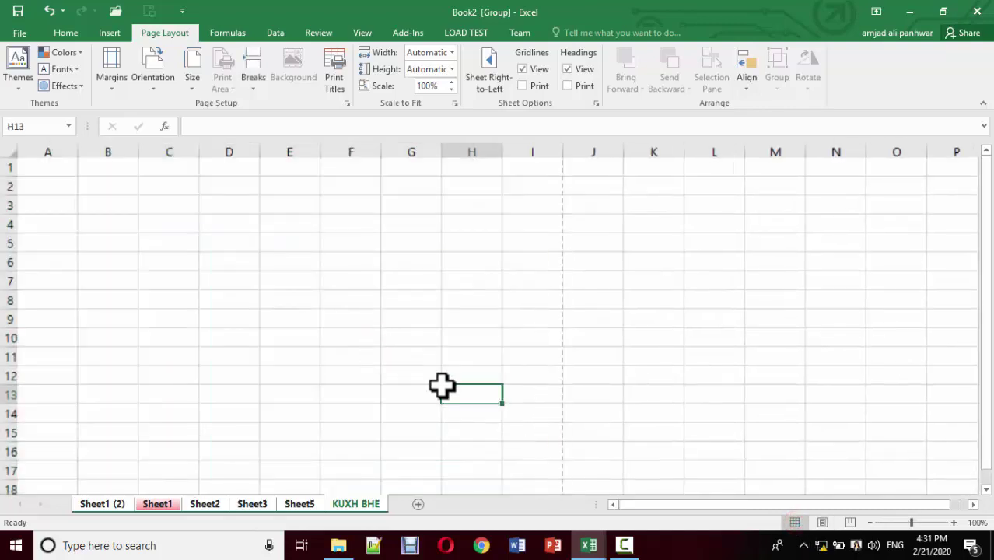
click(848, 522)
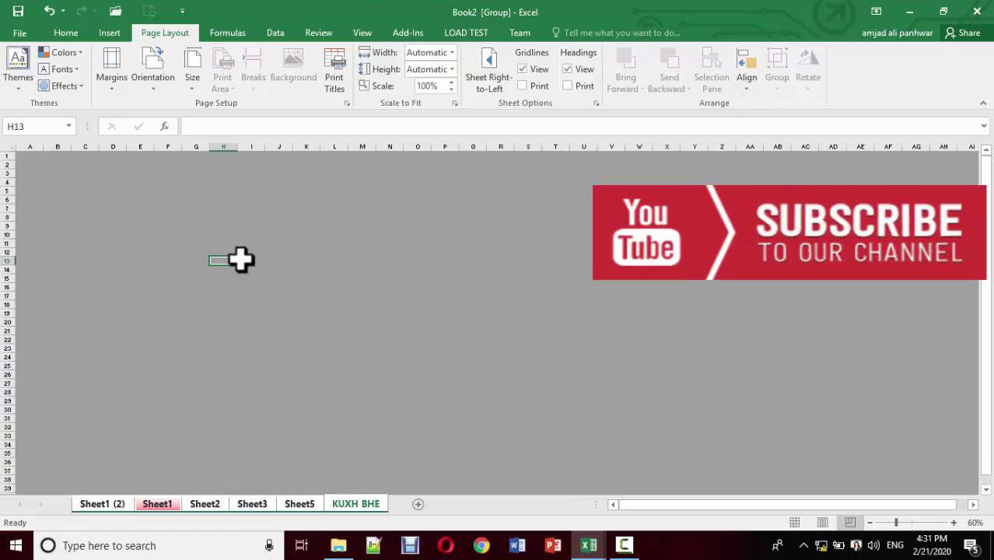
drag(88, 187, 364, 347)
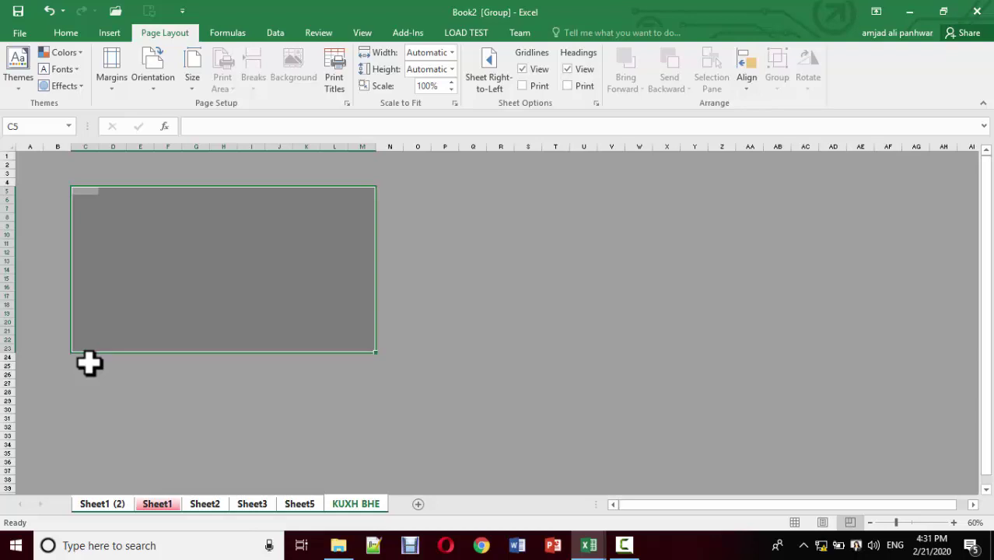
right_click(369, 504)
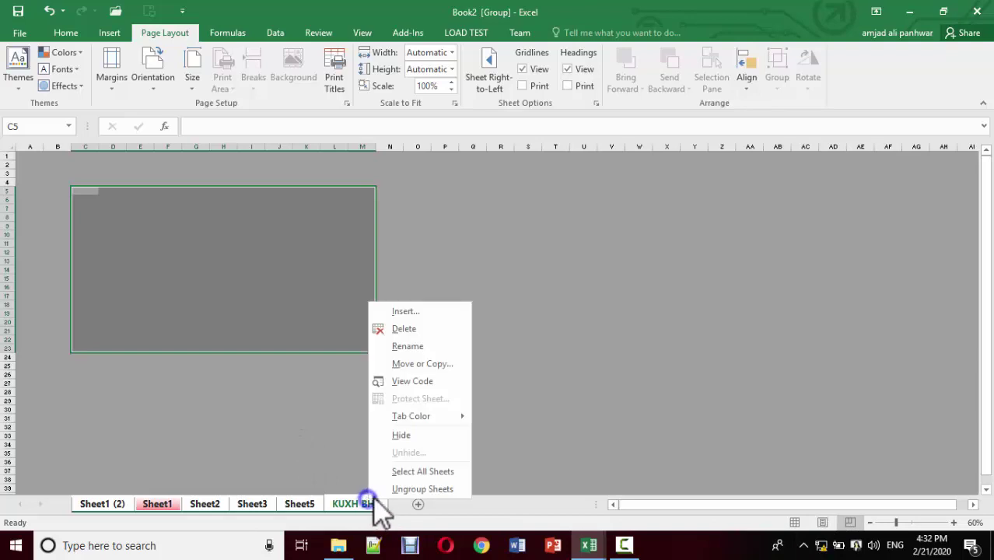
Step: Ungroup the sheets and return to Normal view
click(423, 489)
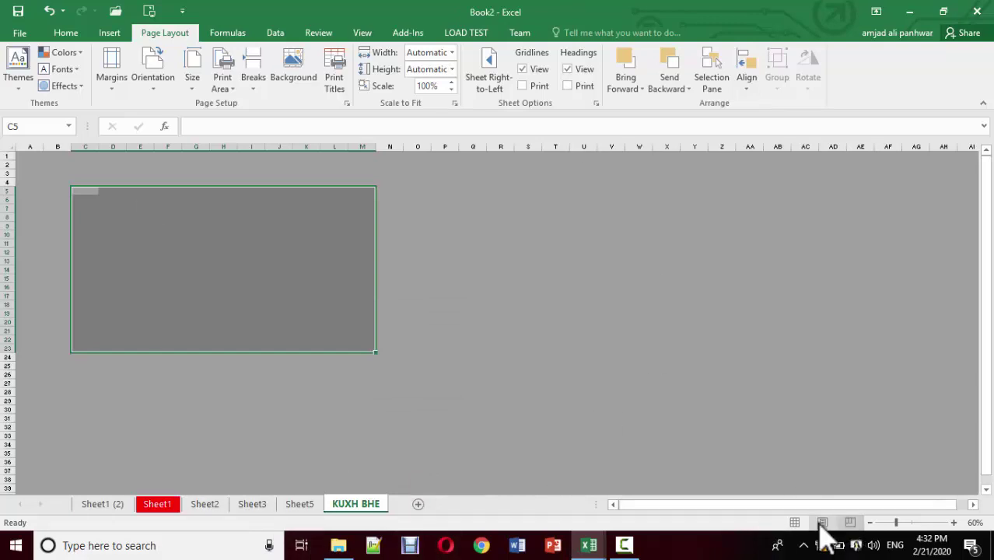
click(794, 523)
click(385, 284)
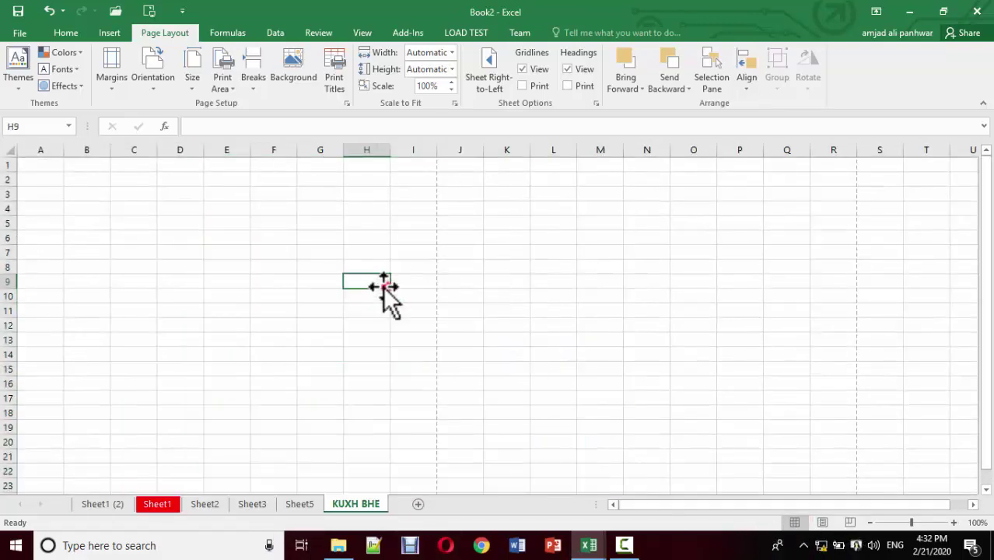
mouse_move(36, 166)
mouse_down()
mouse_move(251, 322)
mouse_move(259, 349)
mouse_up()
click(244, 370)
Step: Enter ASDF in B2, SDF in B5 and ASDF in C6 on KUXH BHE
click(78, 187)
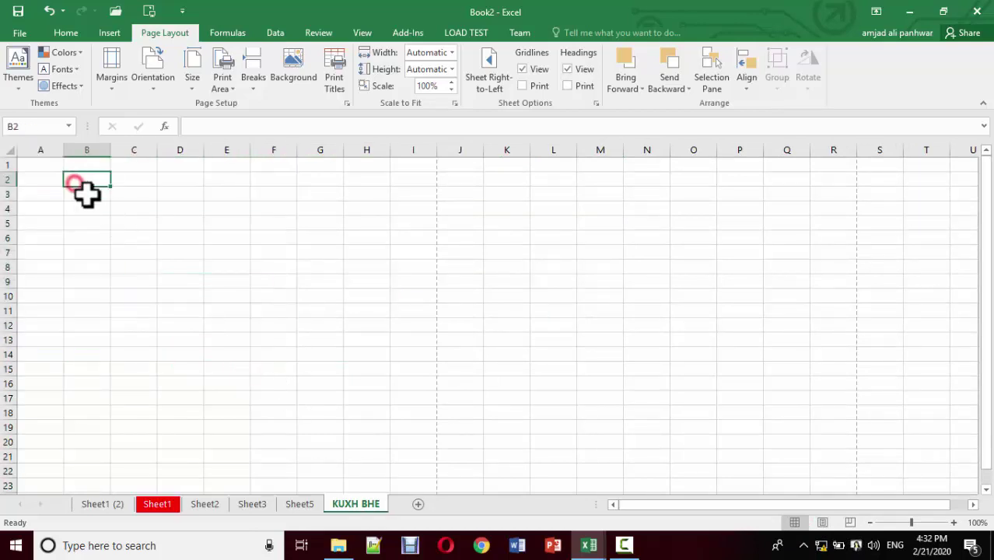
text(ASDF)
click(93, 218)
text(SDF)
click(111, 258)
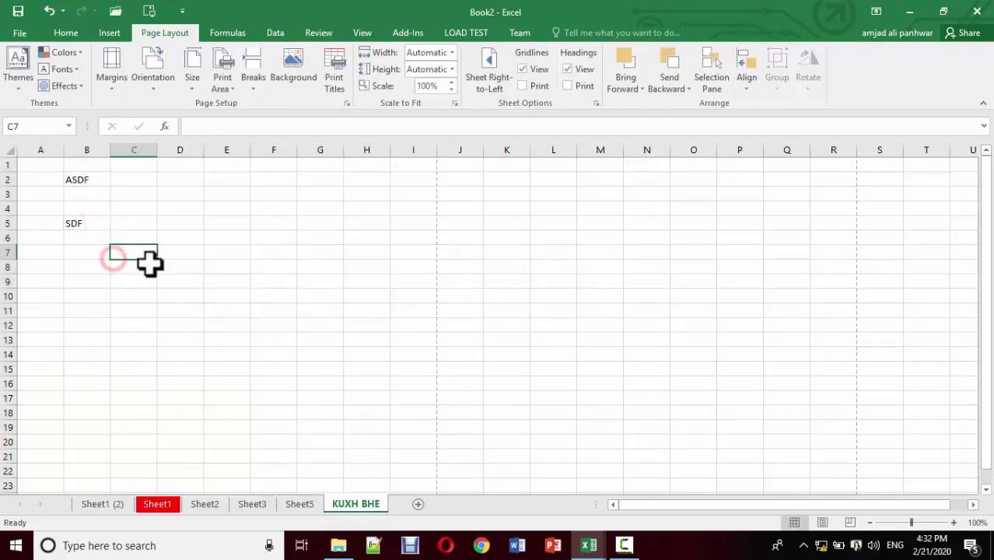
click(129, 239)
text(ASDF)
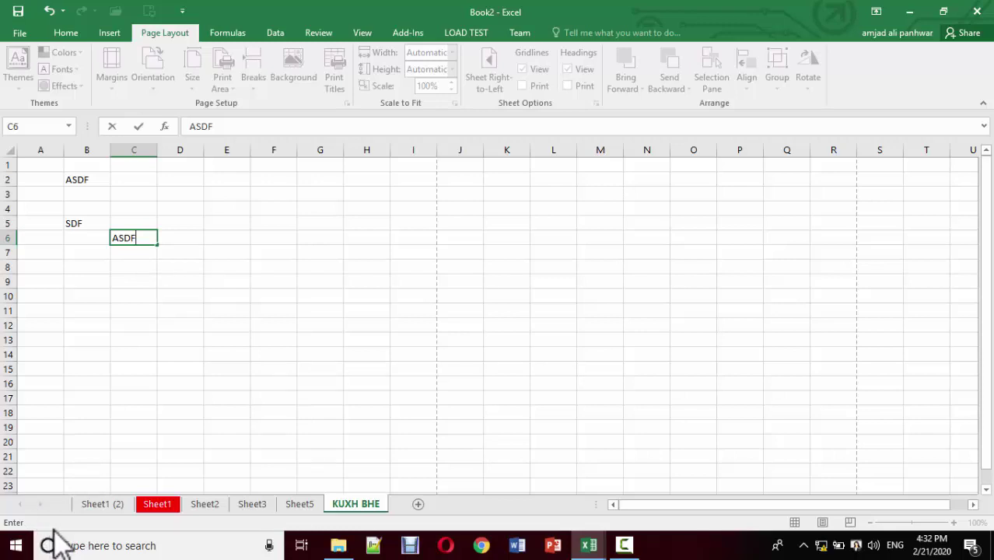
Step: Select a block from B6, then C3:I13 and B2:D9, then deselect at F5
drag(95, 241, 403, 391)
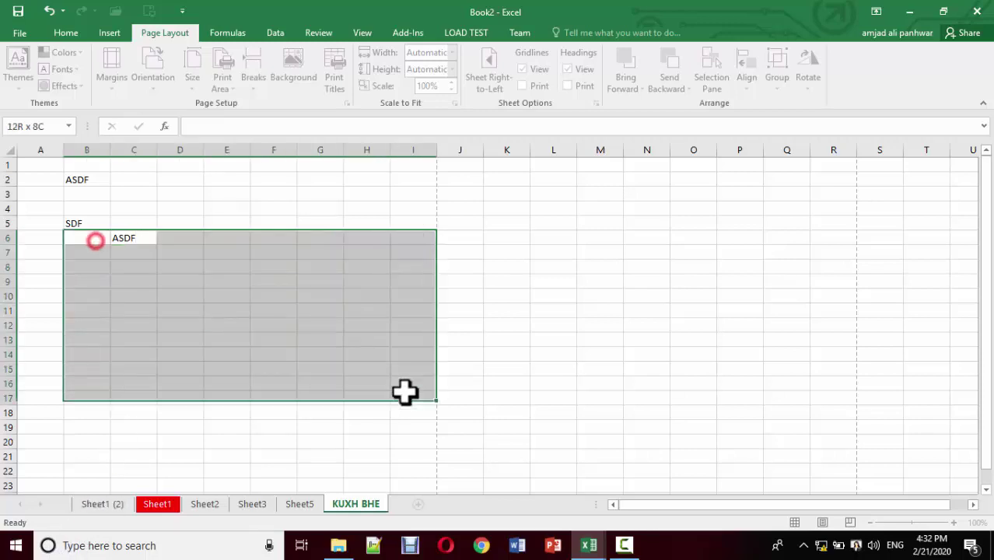
mouse_move(158, 194)
mouse_down()
mouse_move(379, 226)
mouse_move(405, 333)
mouse_up()
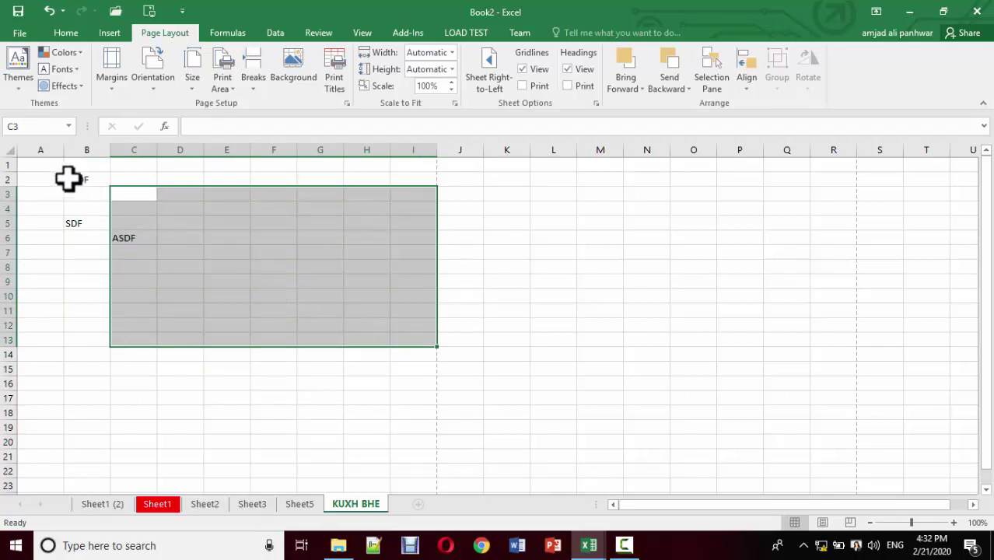
drag(69, 179, 196, 282)
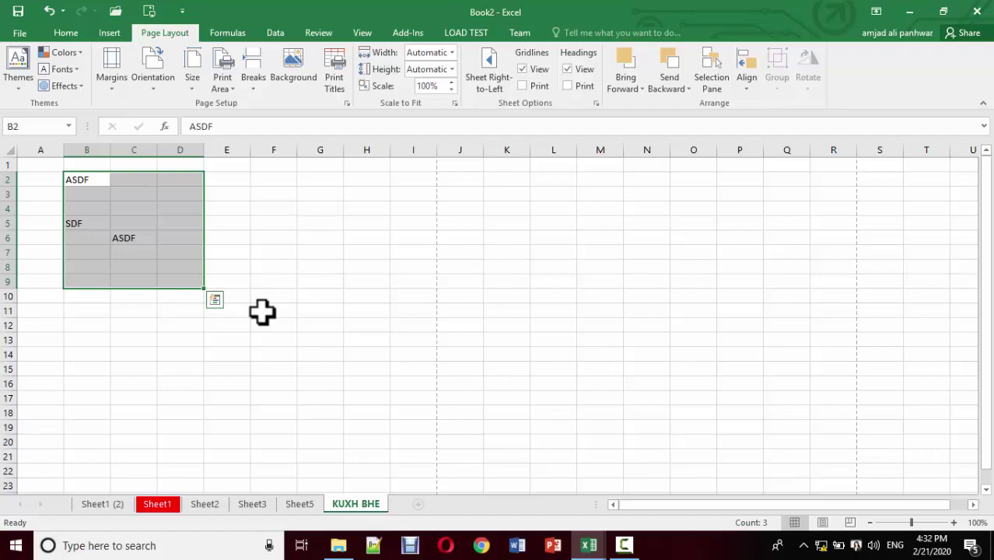
click(260, 226)
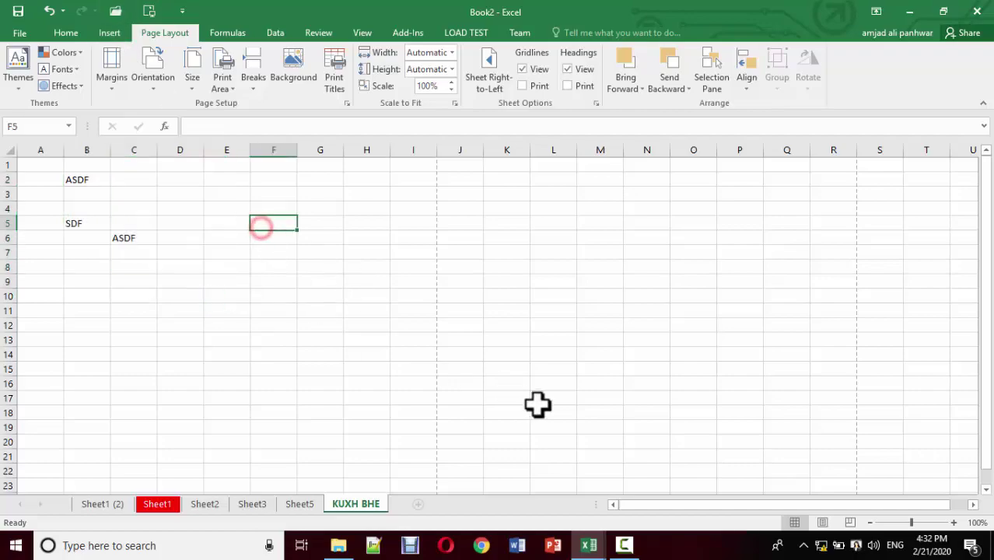
click(620, 547)
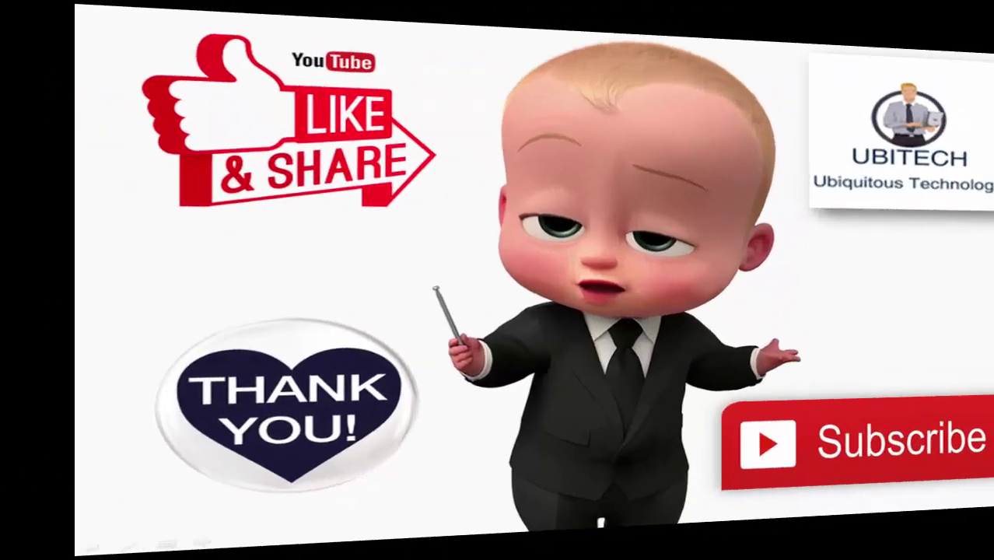